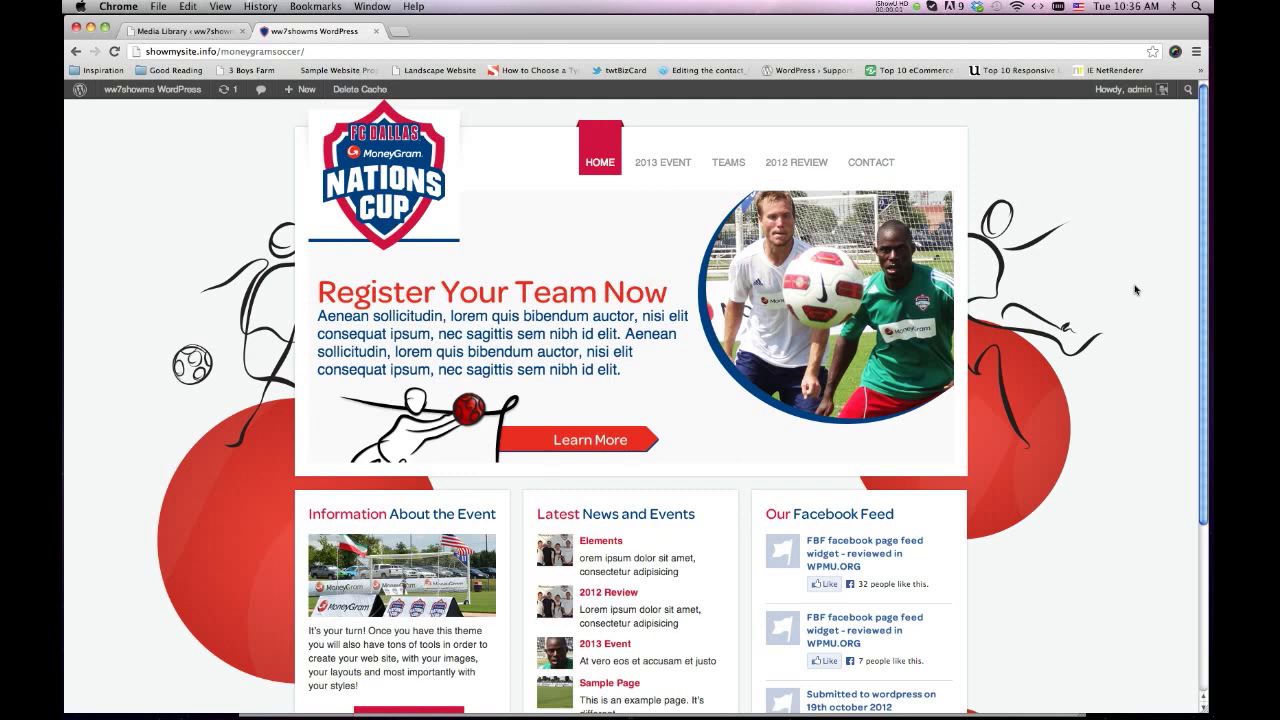
- View the public Teams page listing only Team U.S.A., then go to the Media Library of flag images
{"action": "left_click", "coordinate": [730, 167]}
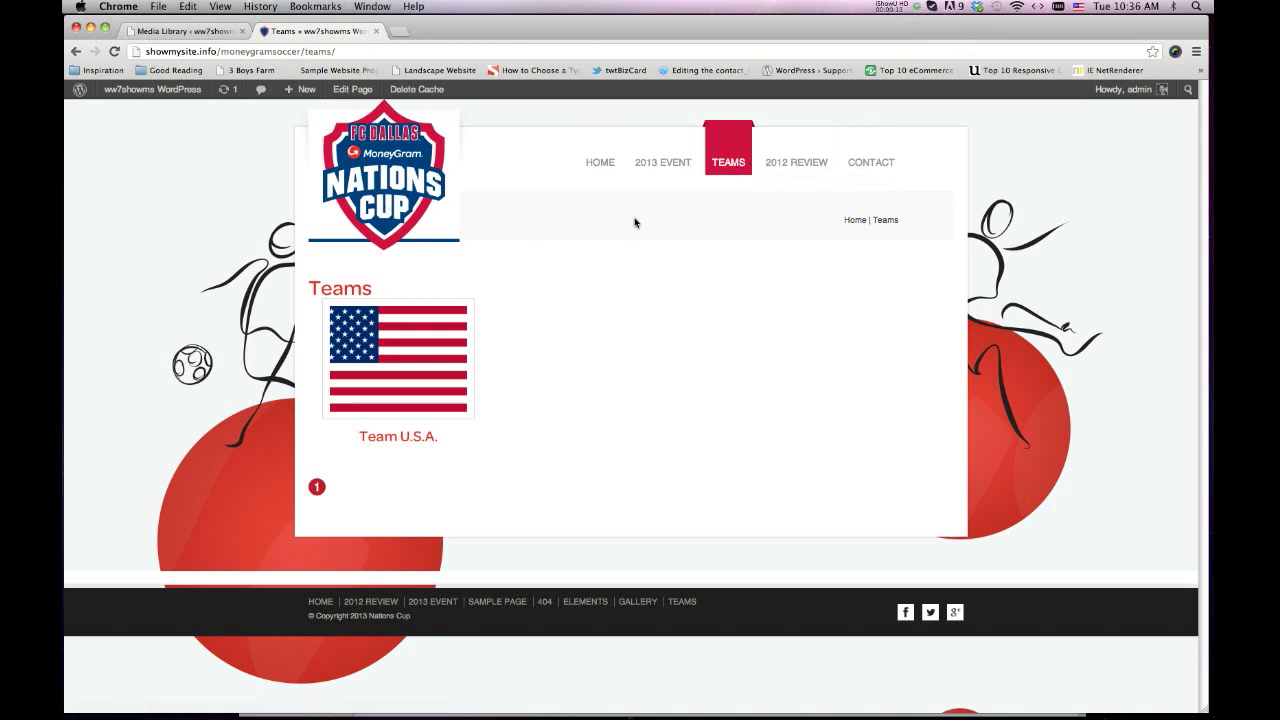
{"action": "left_click", "coordinate": [190, 32]}
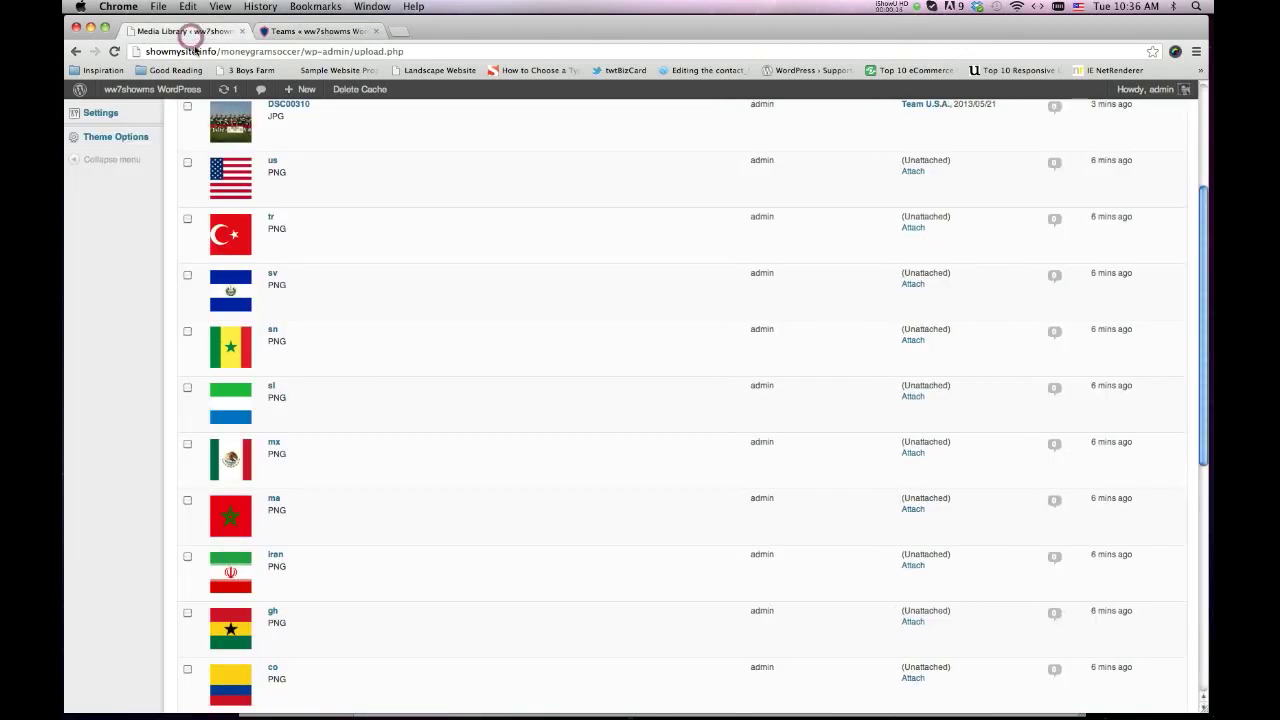
- Go from the admin Teams list, holding only Team U.S.A., to a blank new Team entry
{"action": "scroll", "coordinate": [150, 310], "scroll_direction": "up", "scroll_amount": 5}
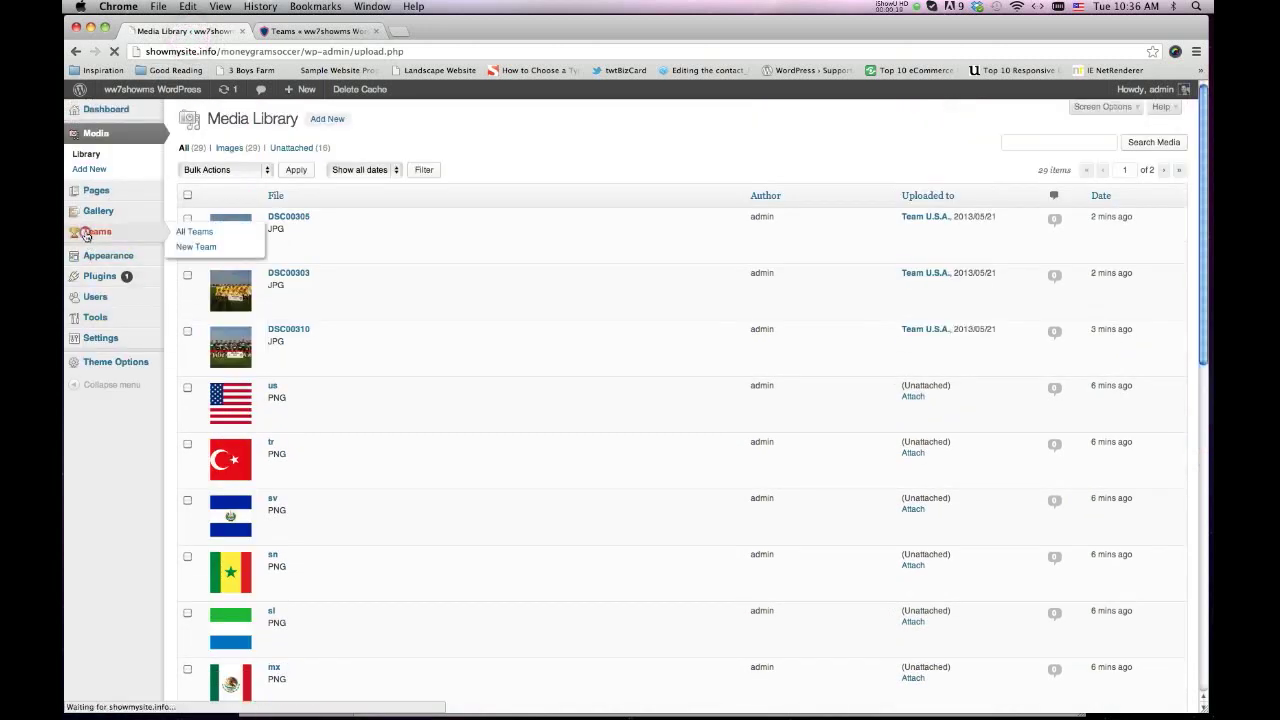
{"action": "left_click", "coordinate": [86, 233]}
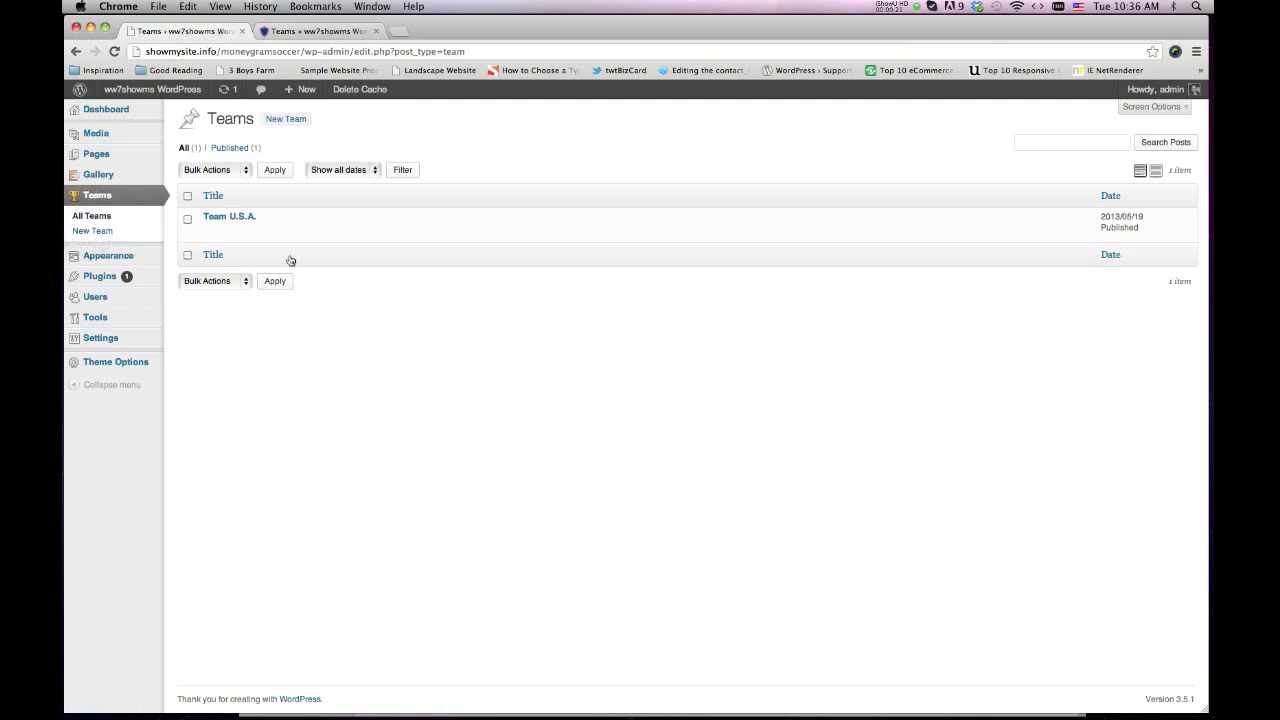
{"action": "left_click", "coordinate": [285, 120]}
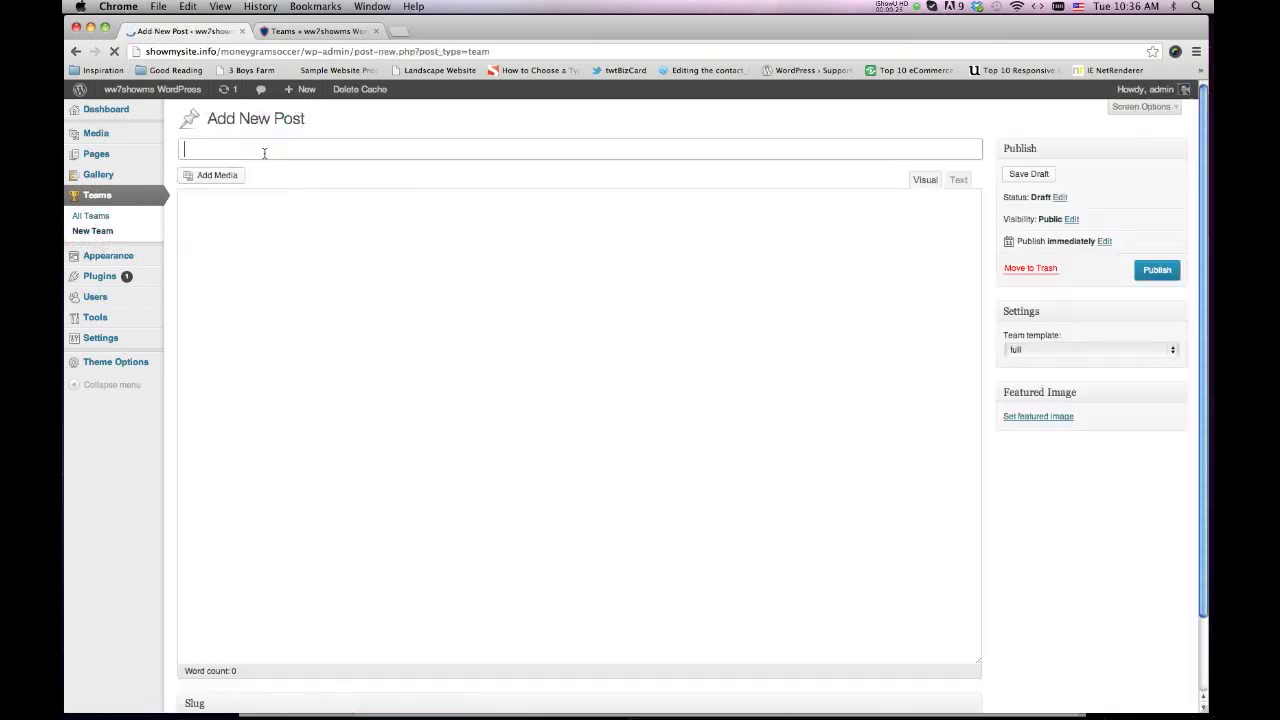
- Title the new team 'Team Turkey' and keep the full template
{"action": "left_click", "coordinate": [264, 152]}
{"action": "type", "text": "Team T"}
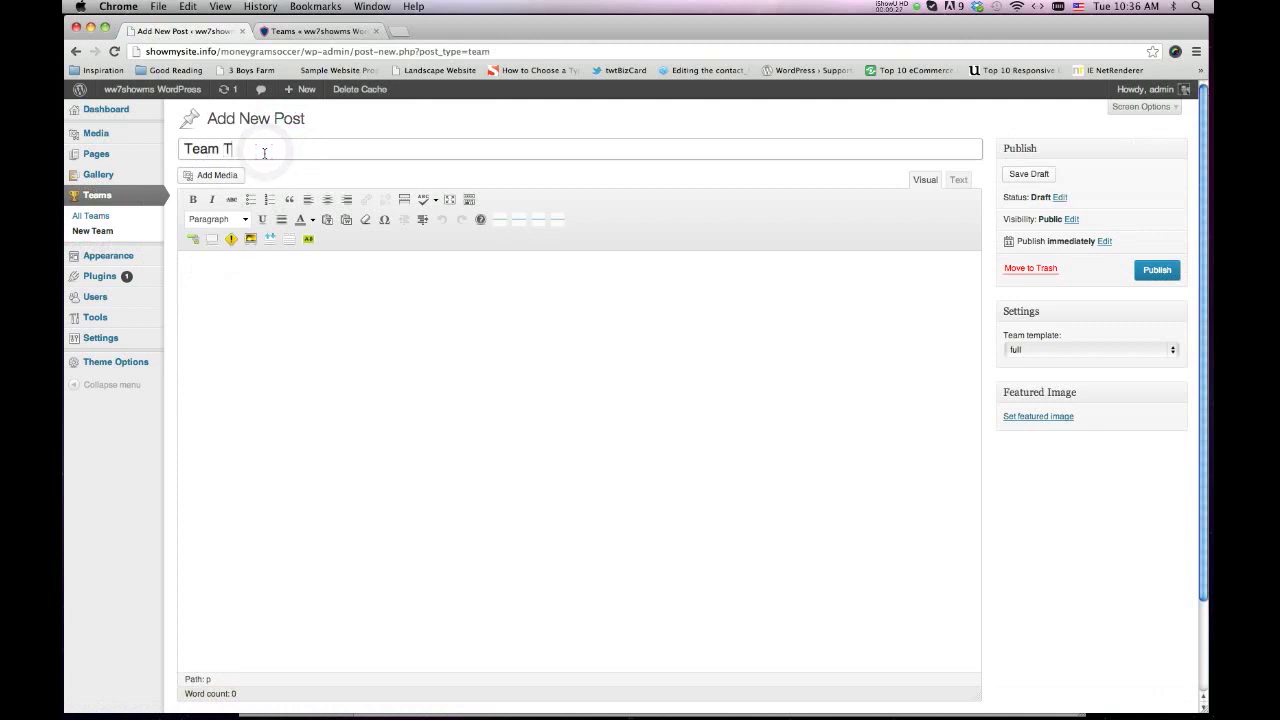
{"action": "type", "text": "urkey"}
{"action": "left_click", "coordinate": [1092, 352]}
{"action": "left_click", "coordinate": [1092, 351]}
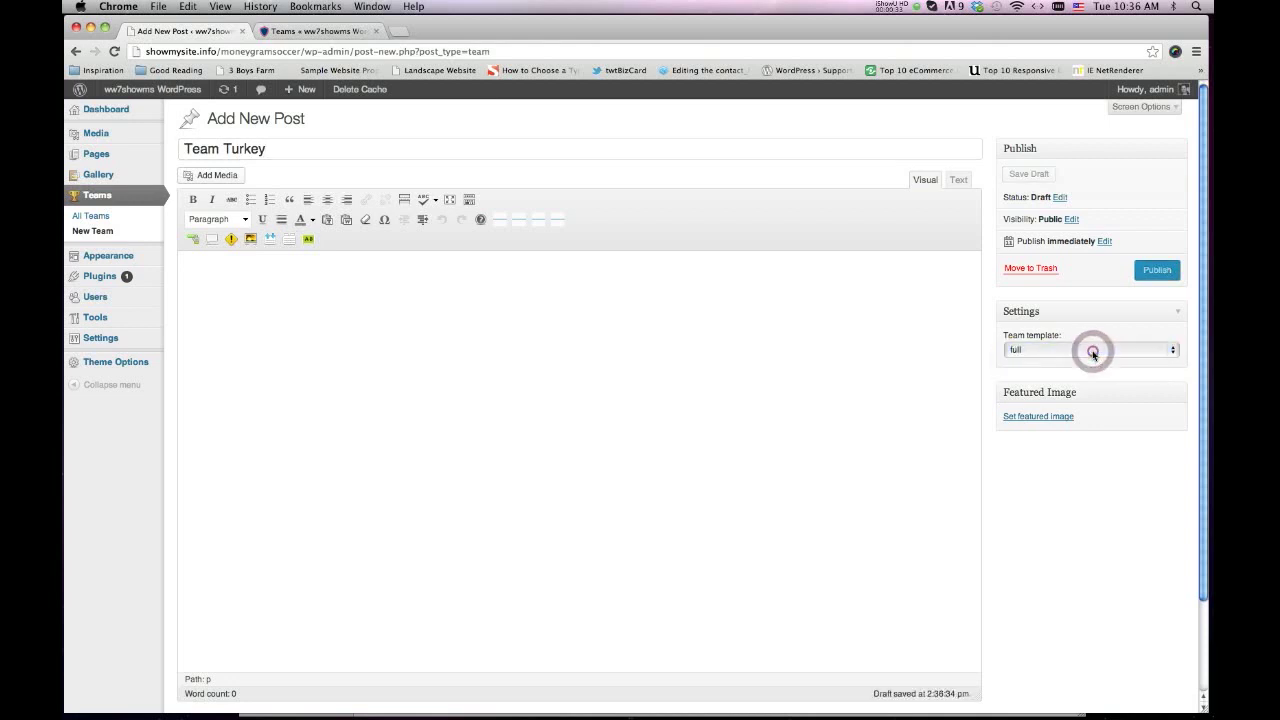
- Set the Turkish flag image as the post's featured image
{"action": "left_click", "coordinate": [1052, 416]}
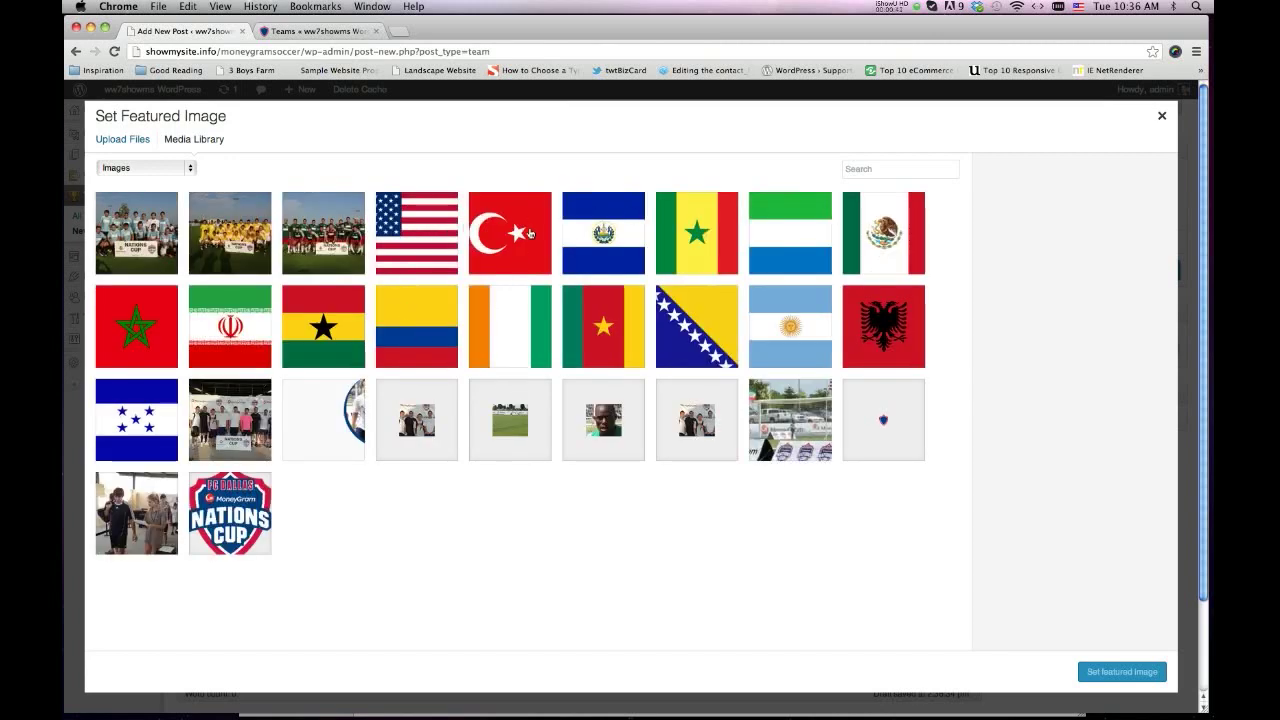
{"action": "left_click", "coordinate": [496, 230]}
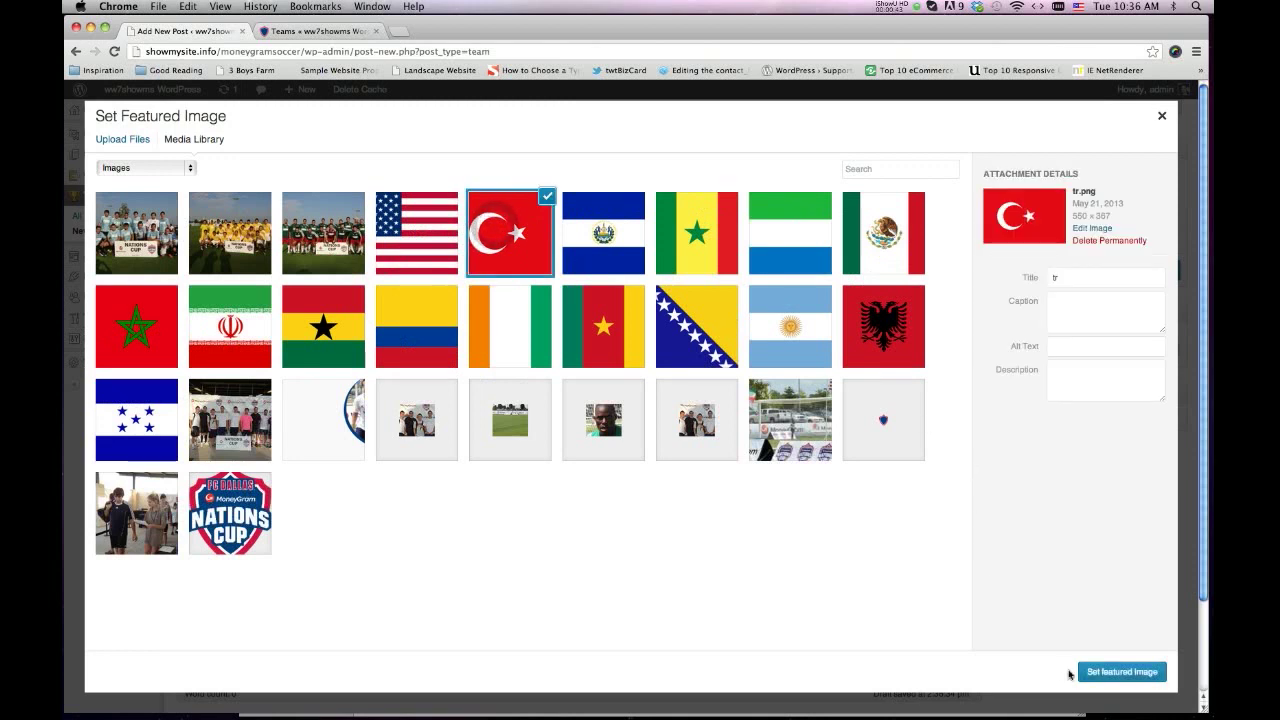
{"action": "left_click", "coordinate": [1096, 677]}
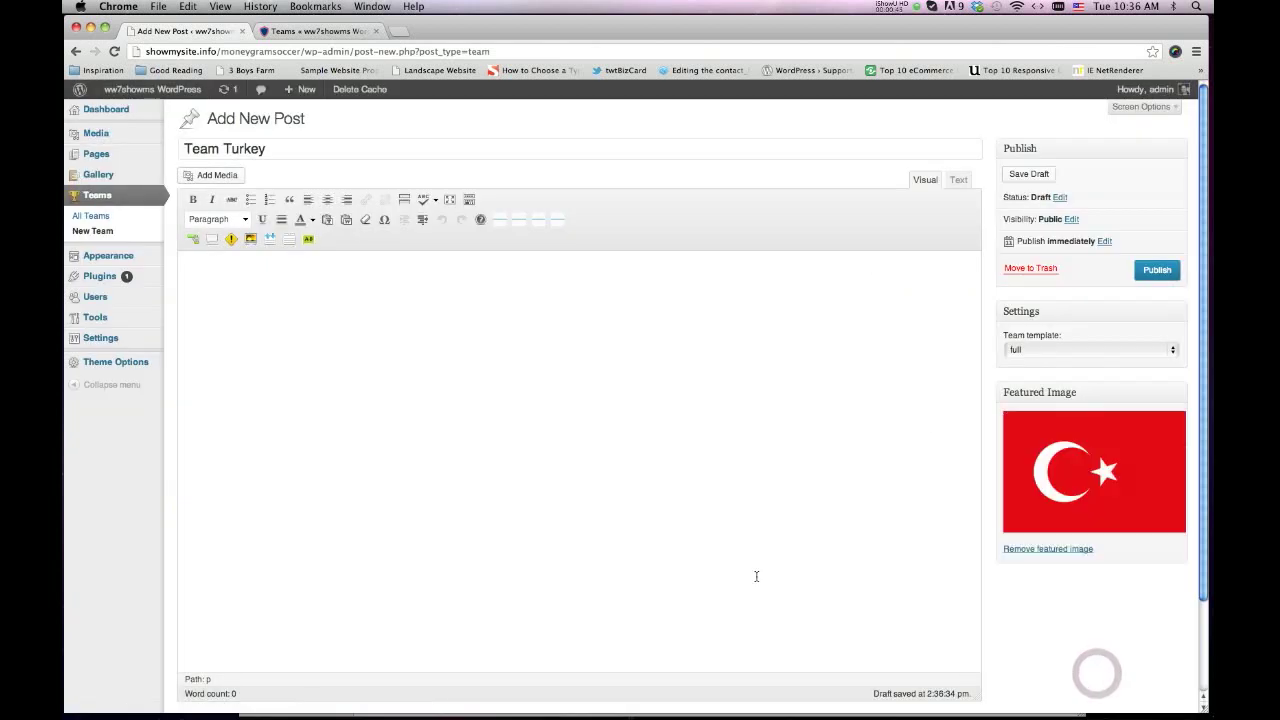
{"action": "left_click", "coordinate": [225, 282]}
- Write 'Description' in the body and insert a gallery of the first three team photos
{"action": "type", "text": "Description"}
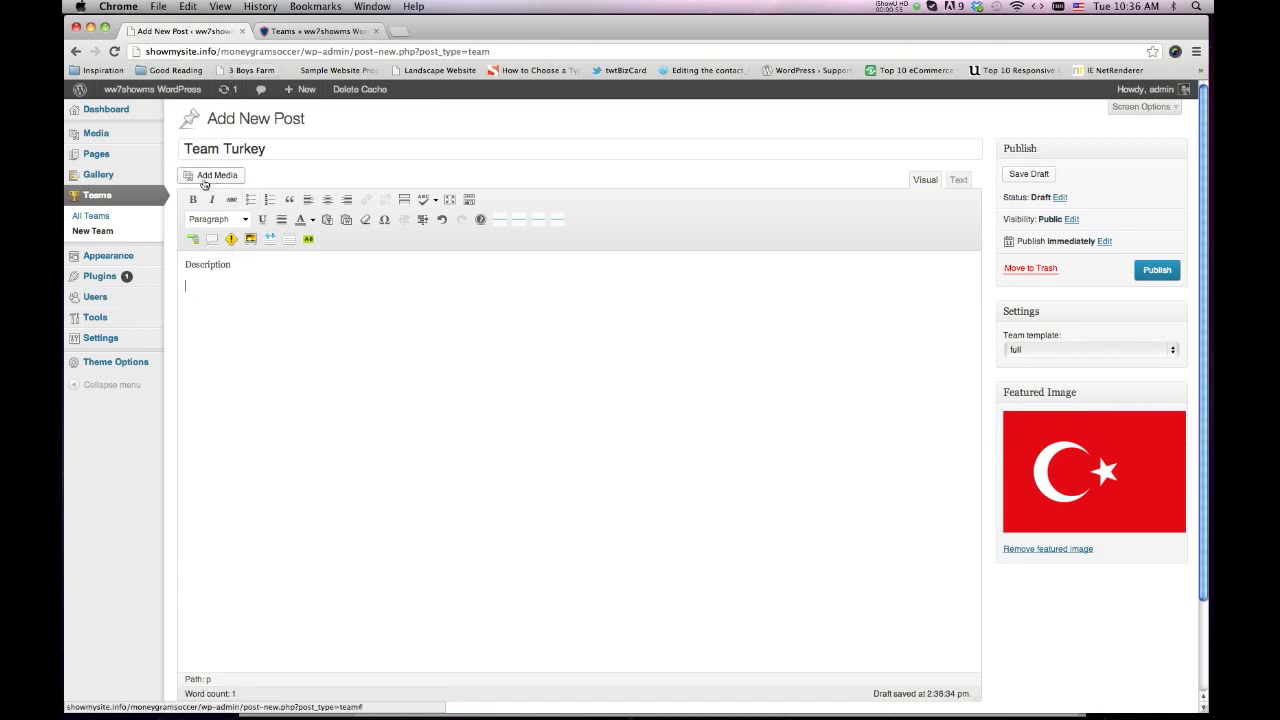
{"action": "left_click", "coordinate": [204, 178]}
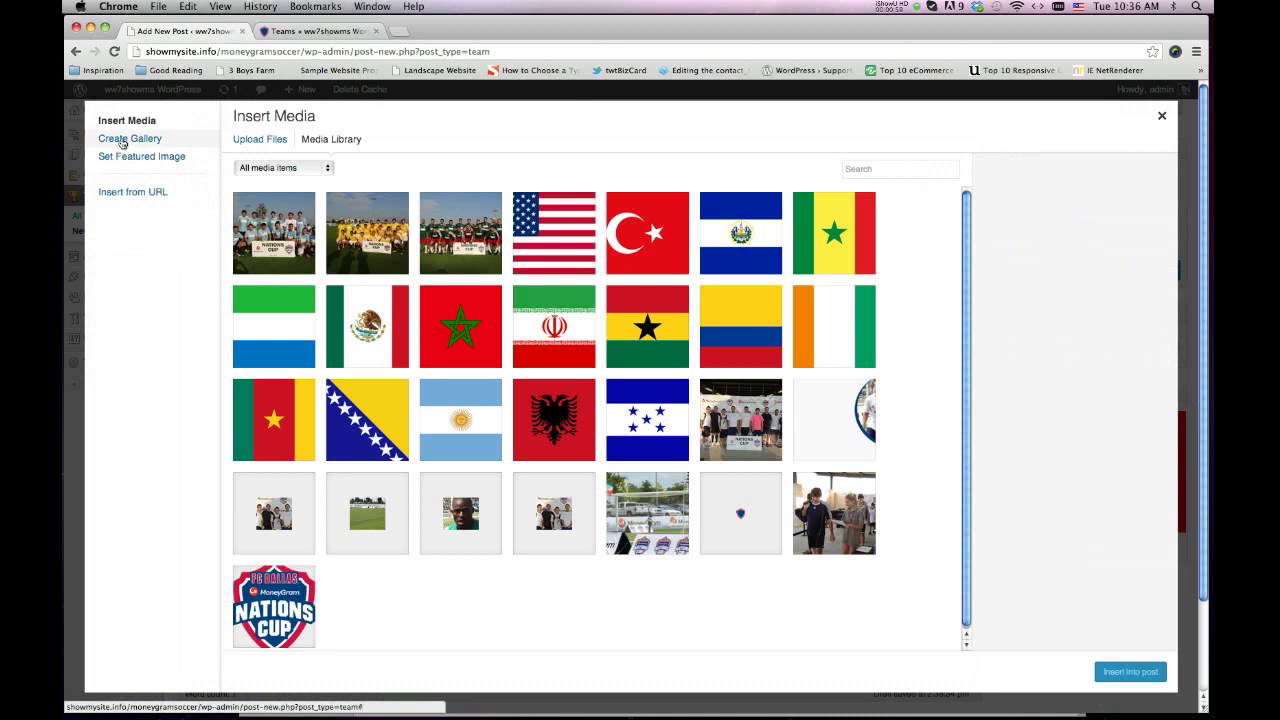
{"action": "left_click", "coordinate": [121, 140]}
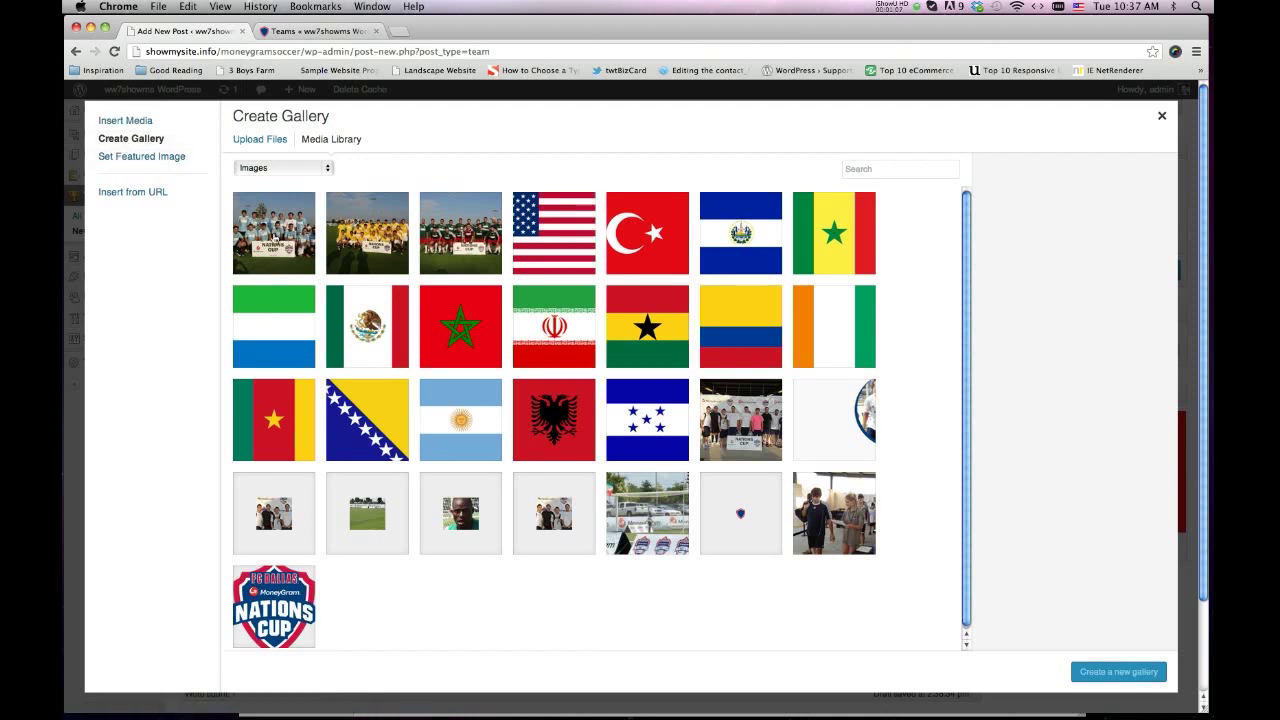
{"action": "left_click", "coordinate": [270, 232]}
{"action": "left_click", "coordinate": [365, 234]}
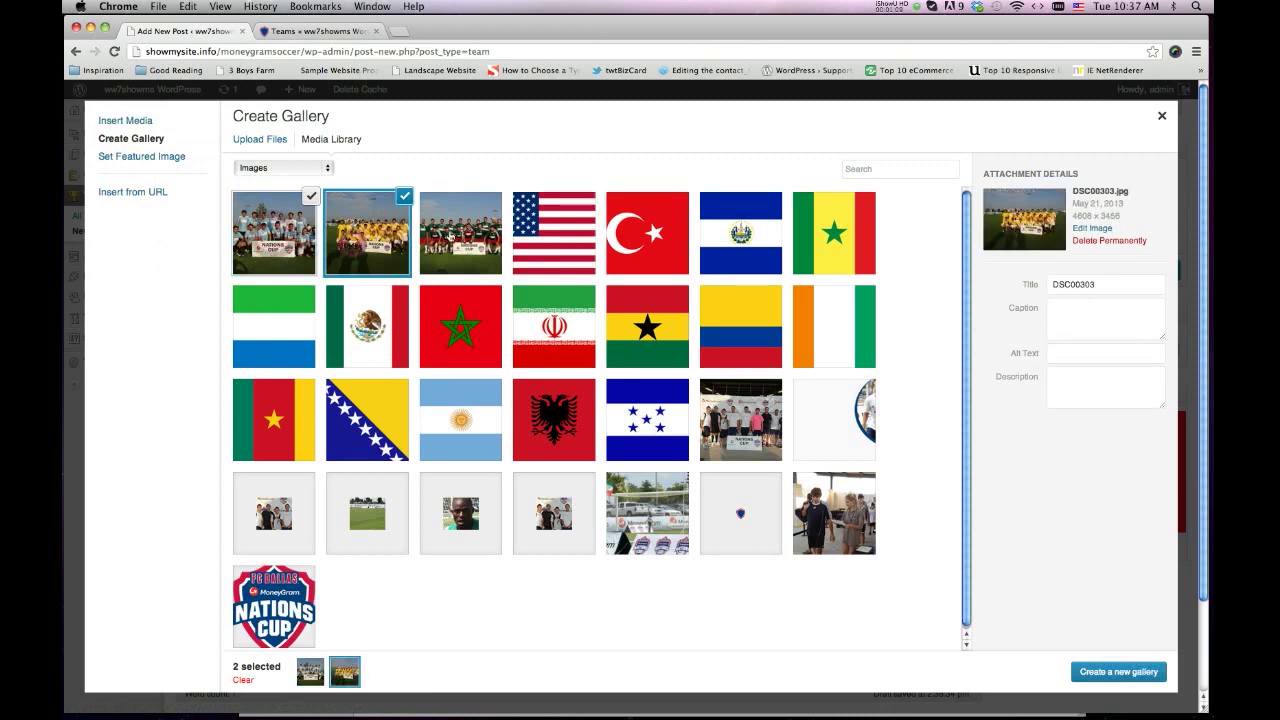
{"action": "left_click", "coordinate": [460, 233]}
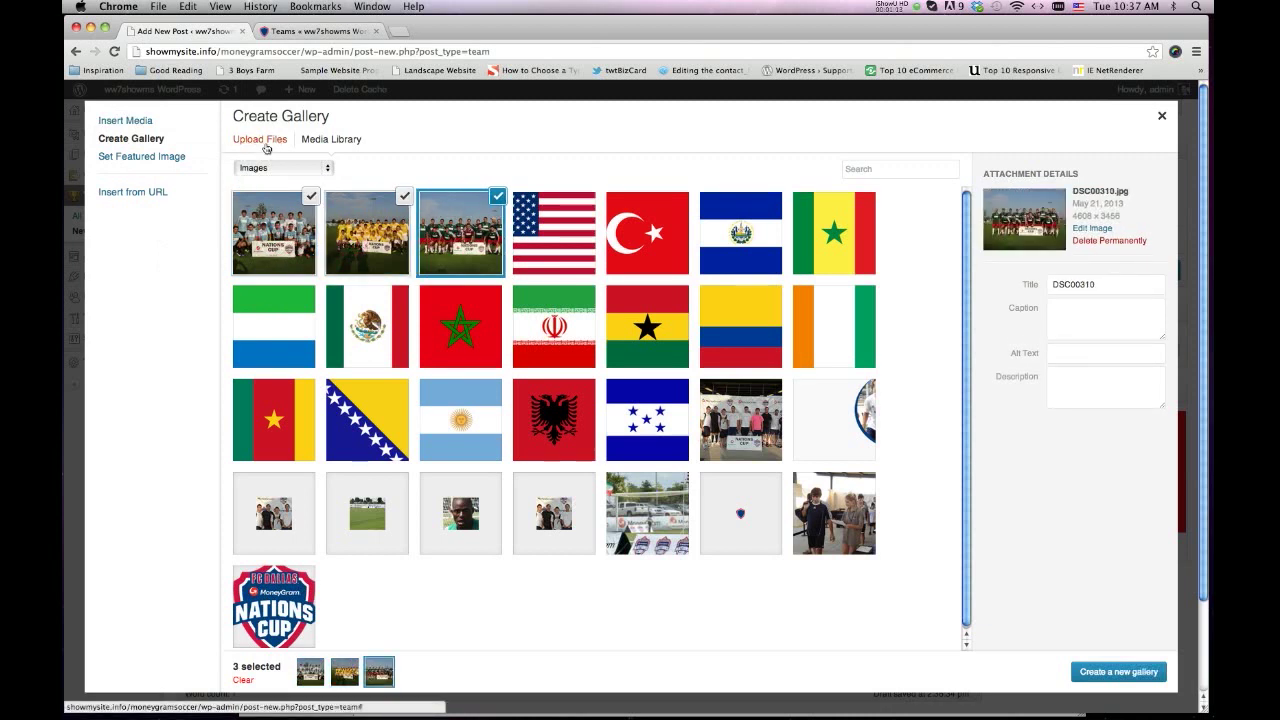
{"action": "left_click", "coordinate": [1097, 673]}
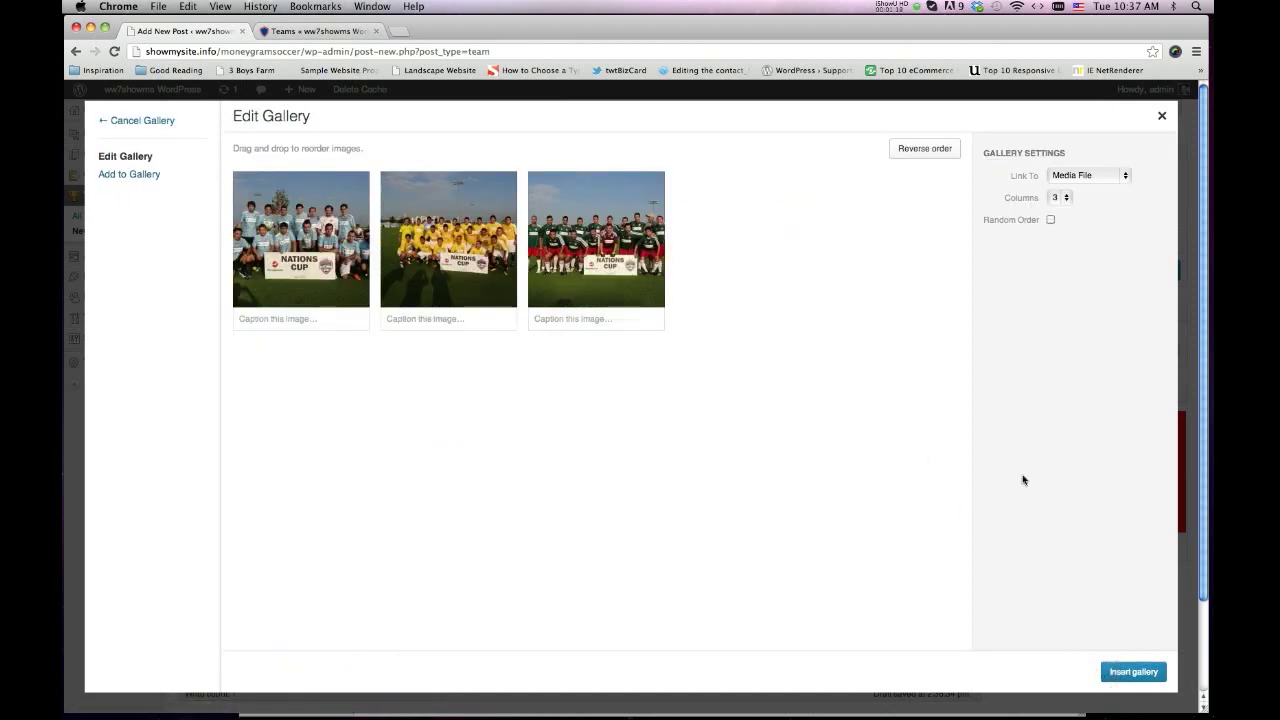
{"action": "left_click", "coordinate": [1125, 679]}
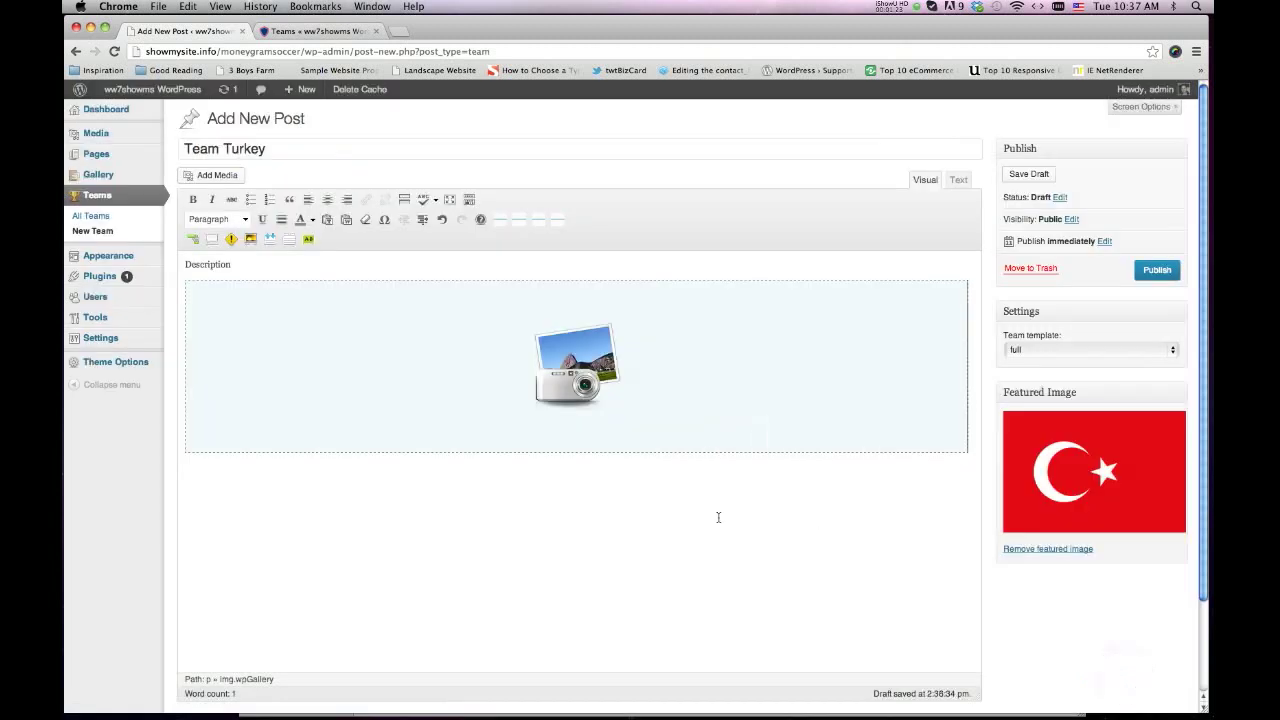
- Add more text below the gallery, publish Team Turkey, and reload the public Teams page
{"action": "left_click", "coordinate": [742, 541]}
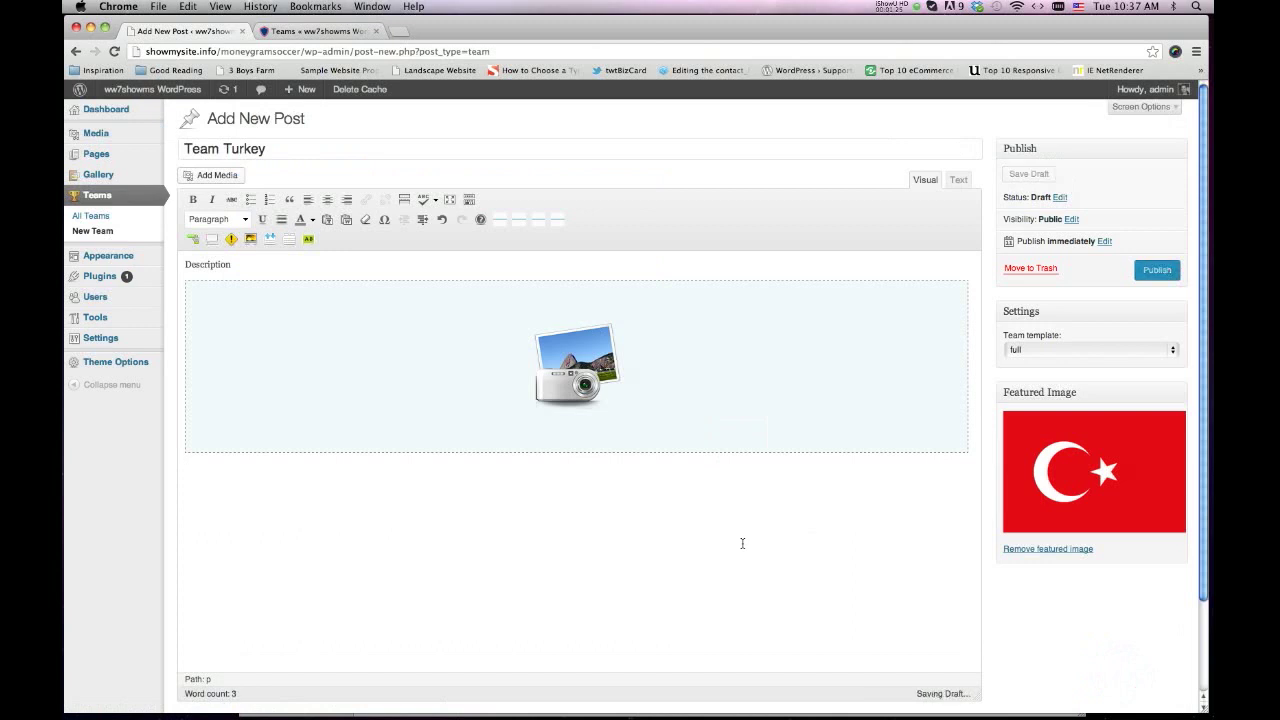
{"action": "type", "text": "more stuff here"}
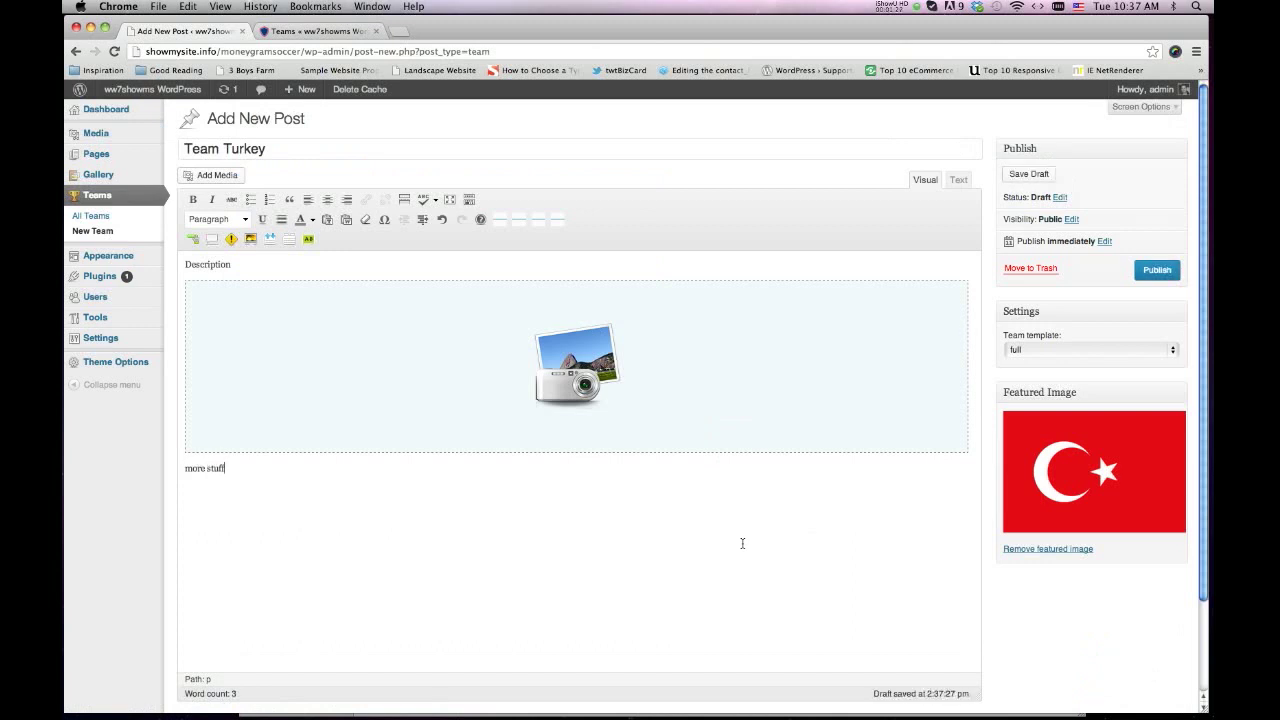
{"action": "left_click", "coordinate": [1166, 276]}
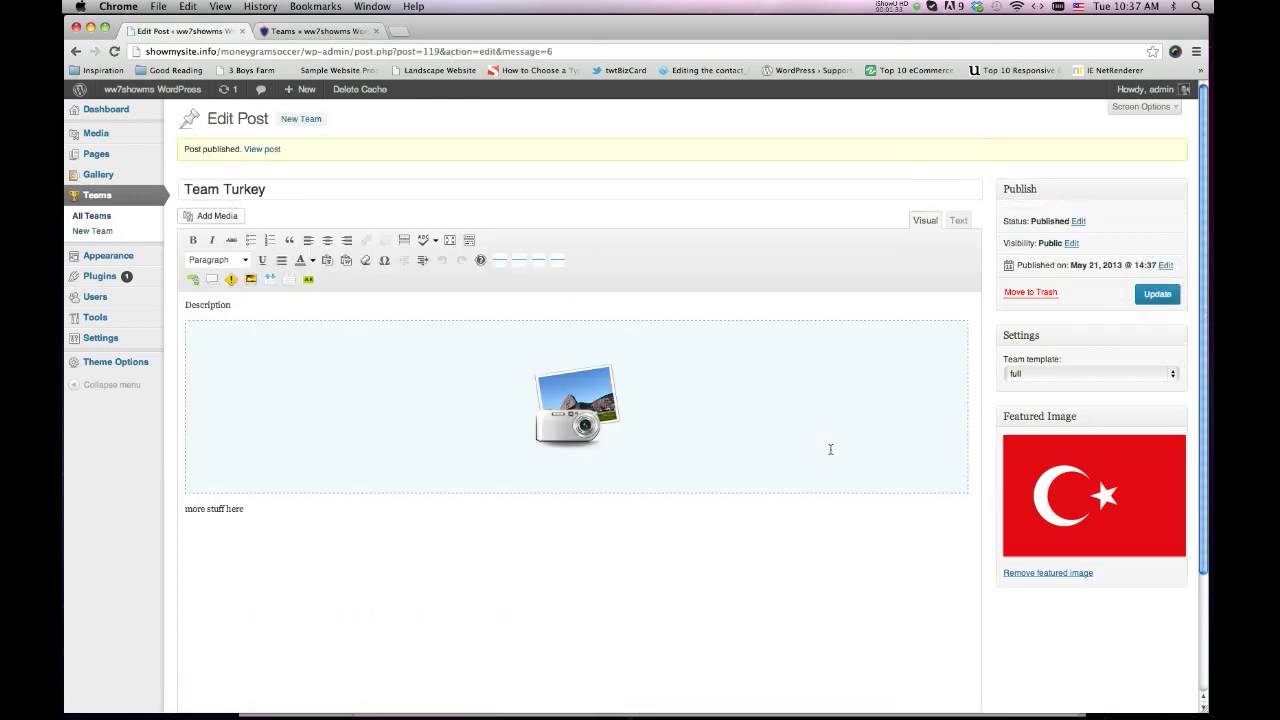
{"action": "left_click", "coordinate": [300, 32]}
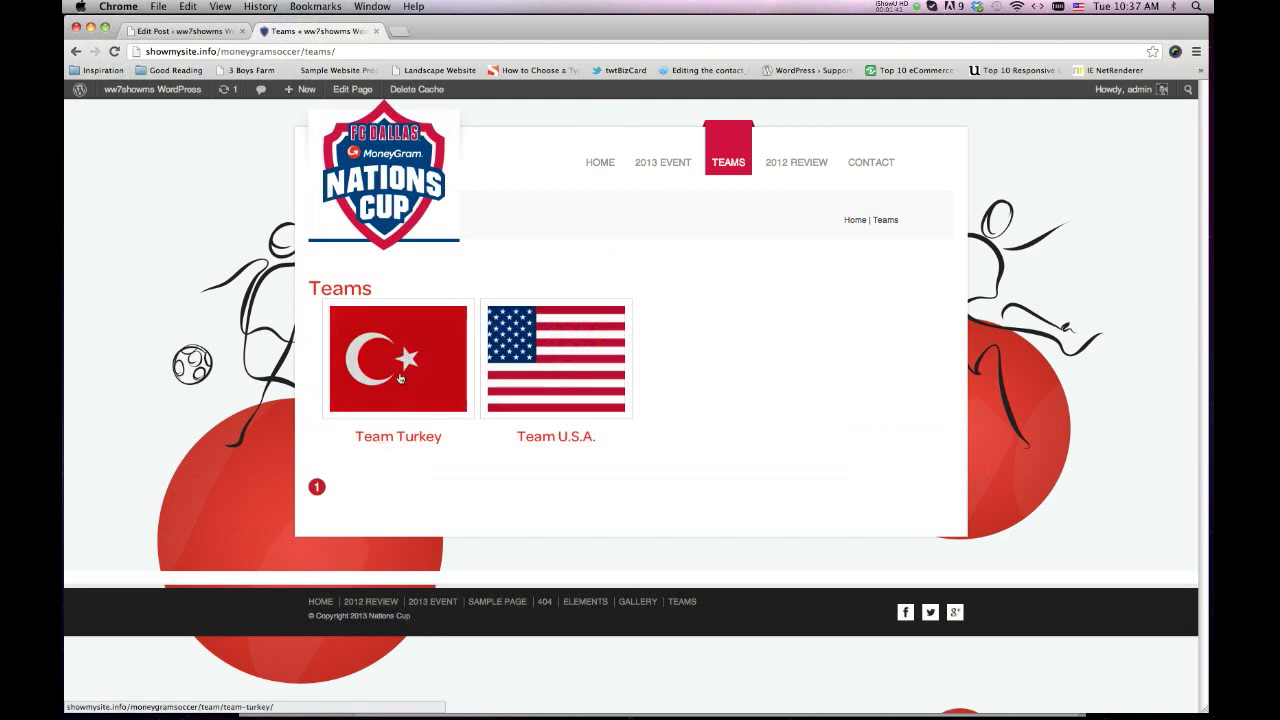
{"action": "key", "text": "super+r"}
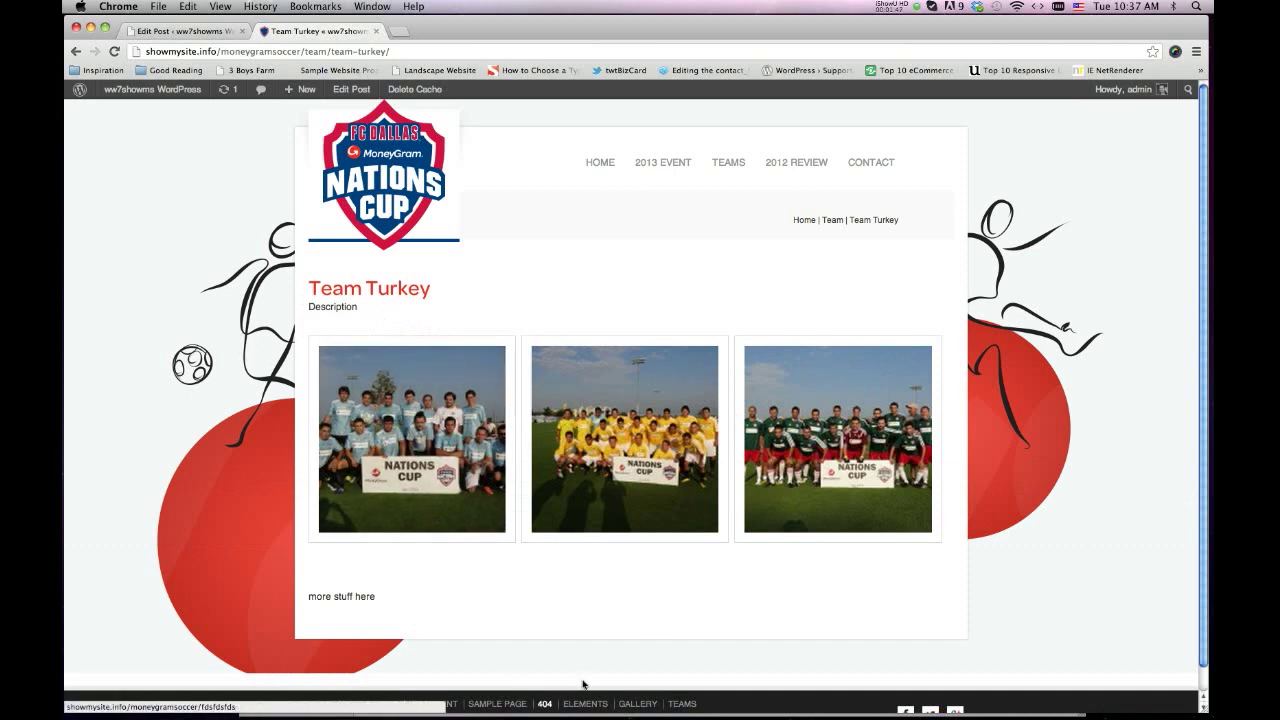
- Try enlarging Team Turkey gallery photos, dismiss the image errors, then go to Team U.S.A. via TEAMS
{"action": "left_click", "coordinate": [404, 429]}
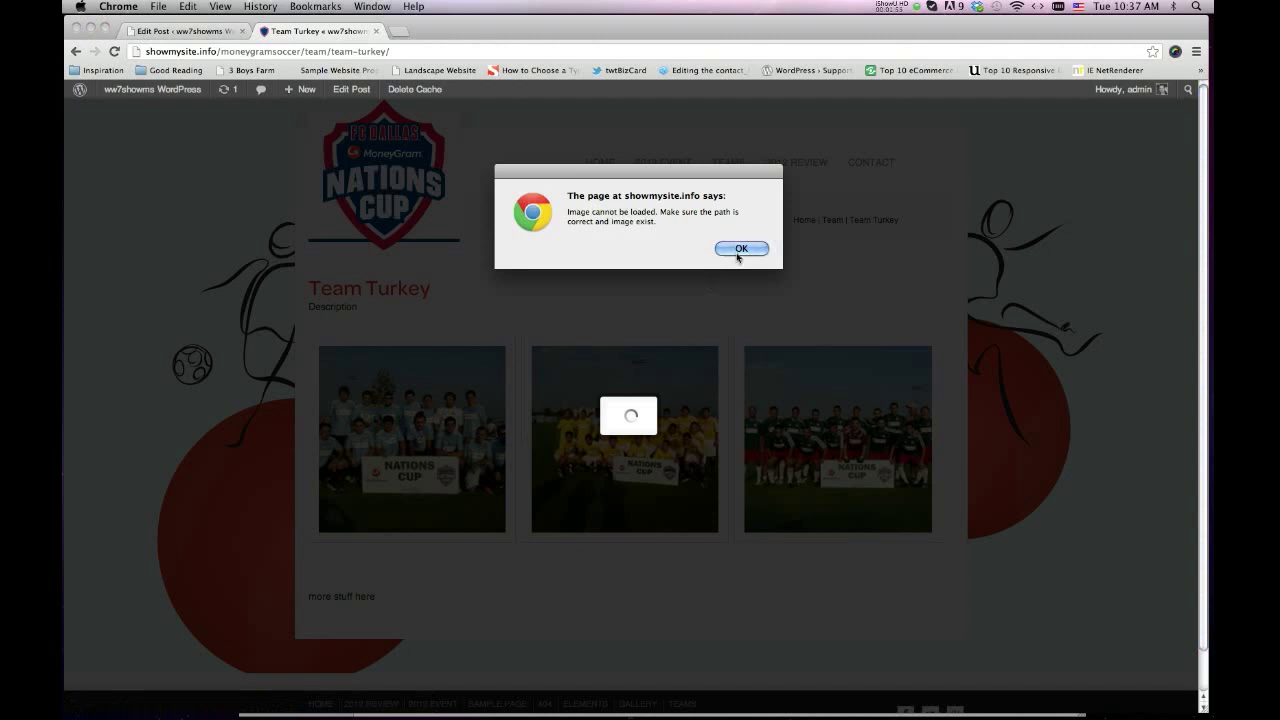
{"action": "left_click", "coordinate": [739, 250]}
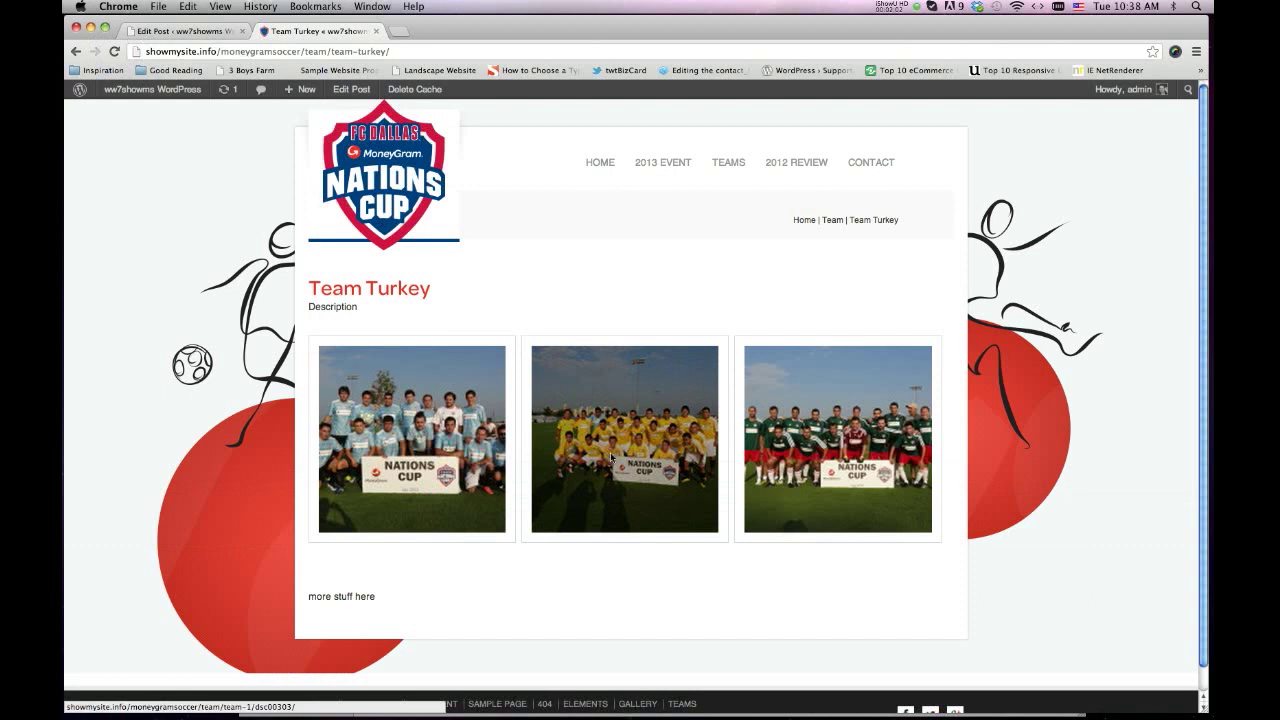
{"action": "left_click", "coordinate": [612, 457]}
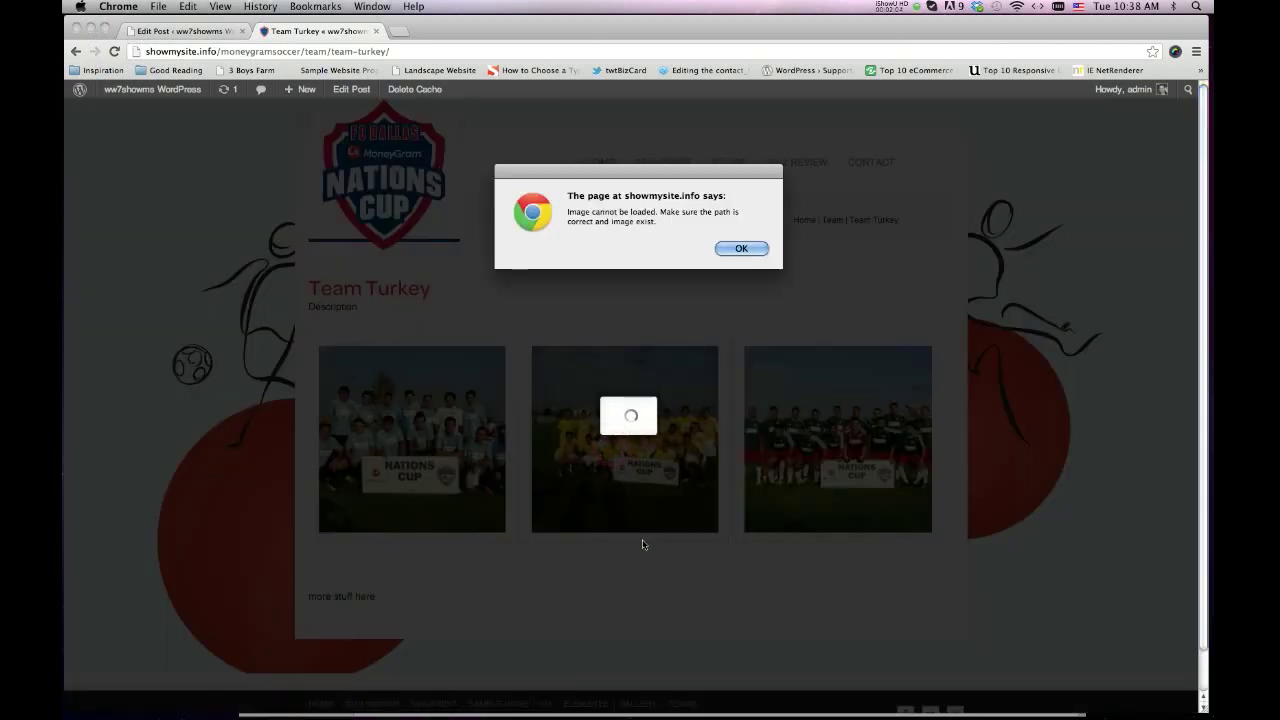
{"action": "left_click", "coordinate": [741, 249]}
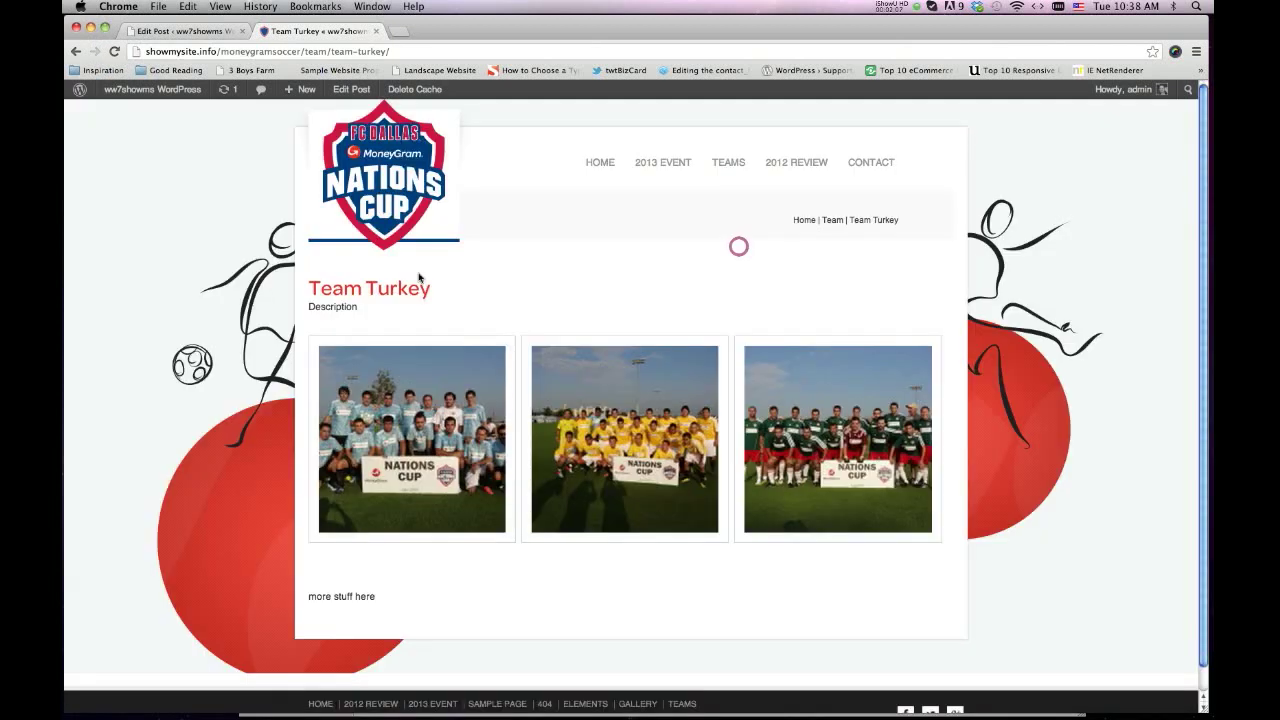
{"action": "left_click", "coordinate": [734, 152]}
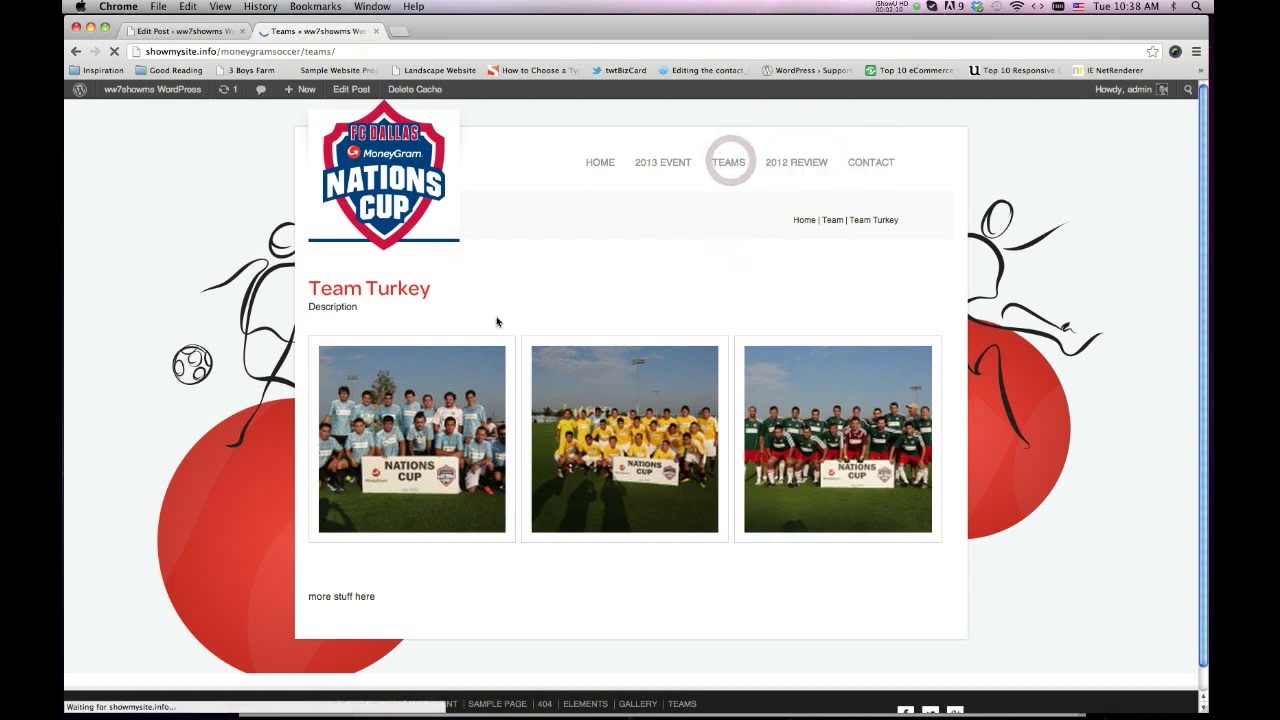
{"action": "left_click", "coordinate": [571, 366]}
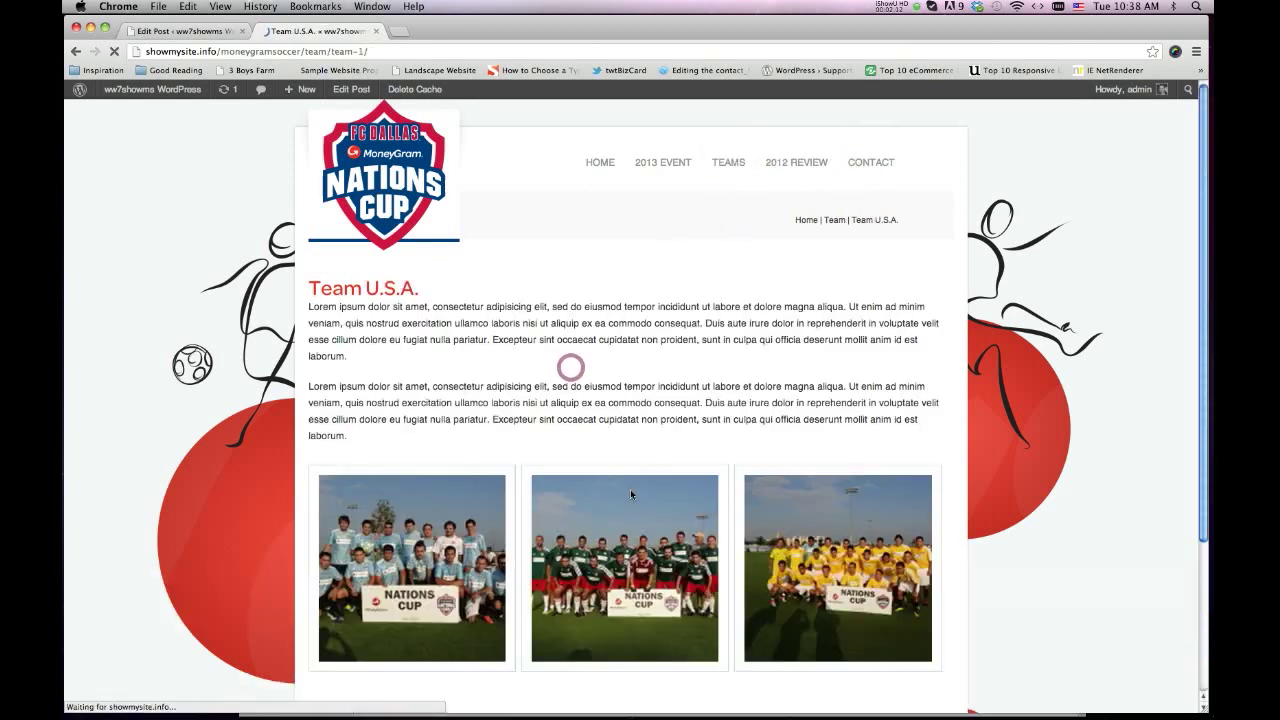
{"action": "left_click", "coordinate": [630, 490]}
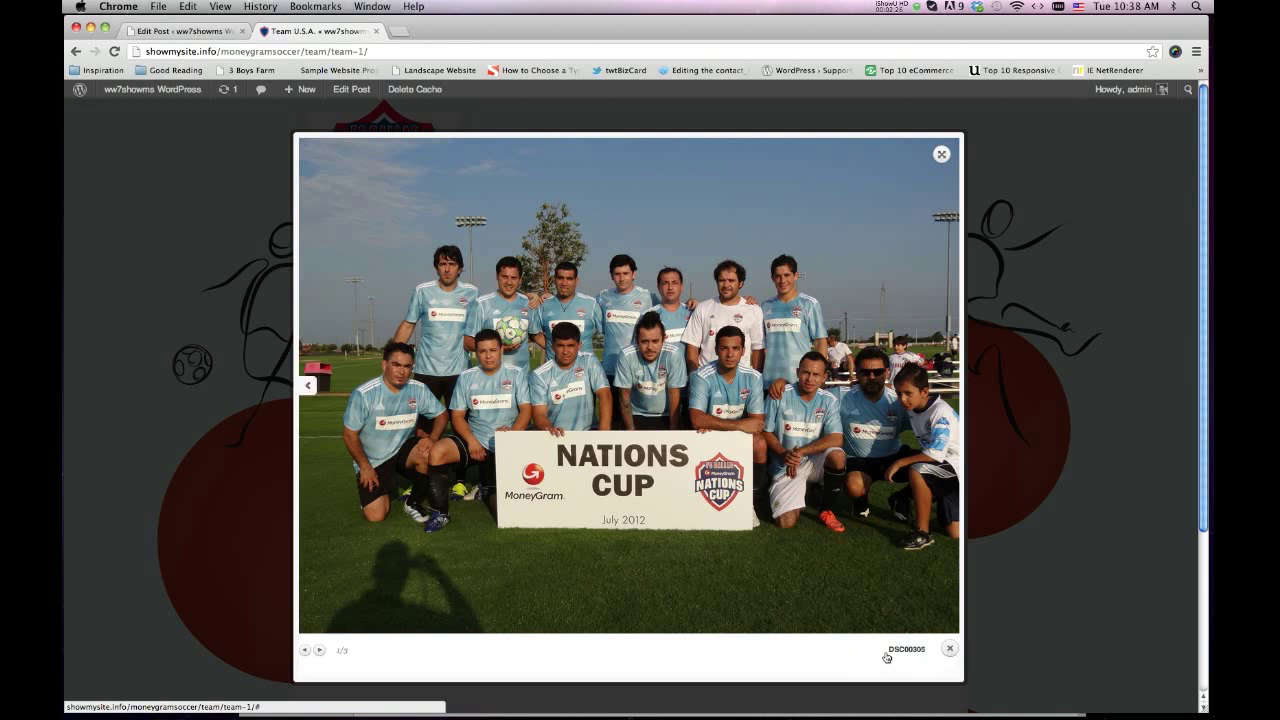
{"action": "left_click", "coordinate": [919, 651]}
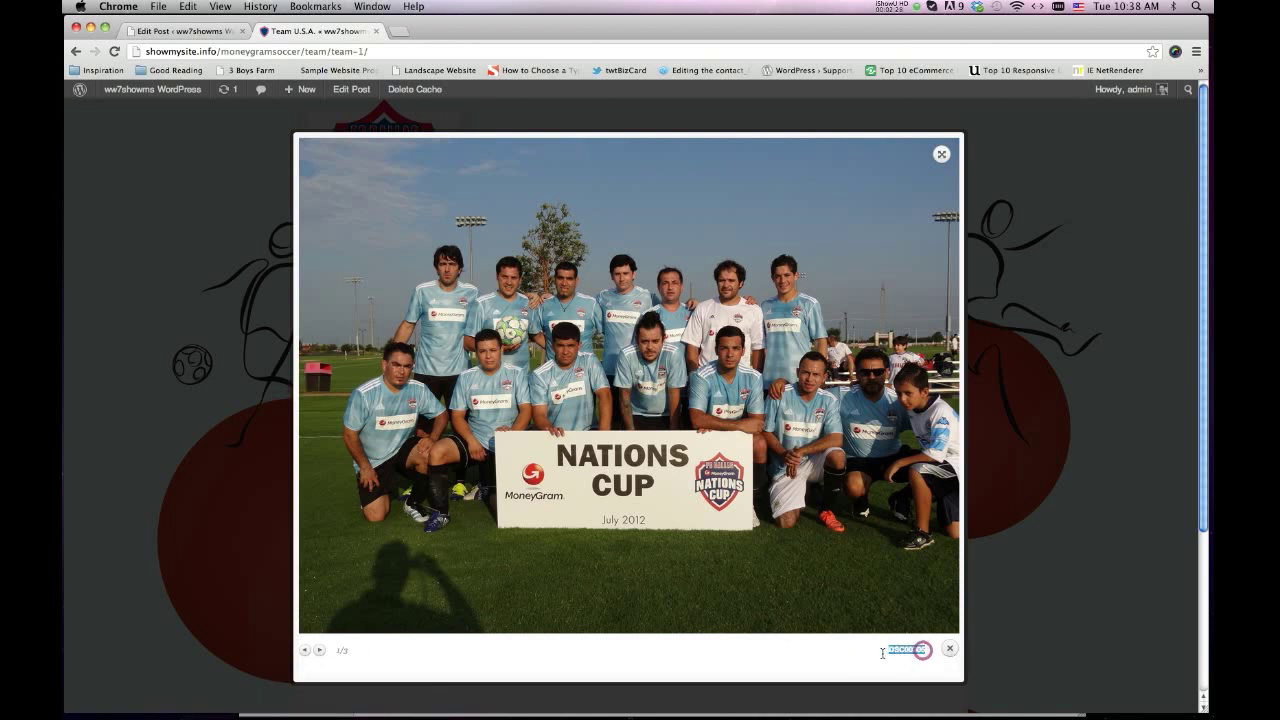
{"action": "left_click_drag", "start_coordinate": [887, 651], "coordinate": [926, 651]}
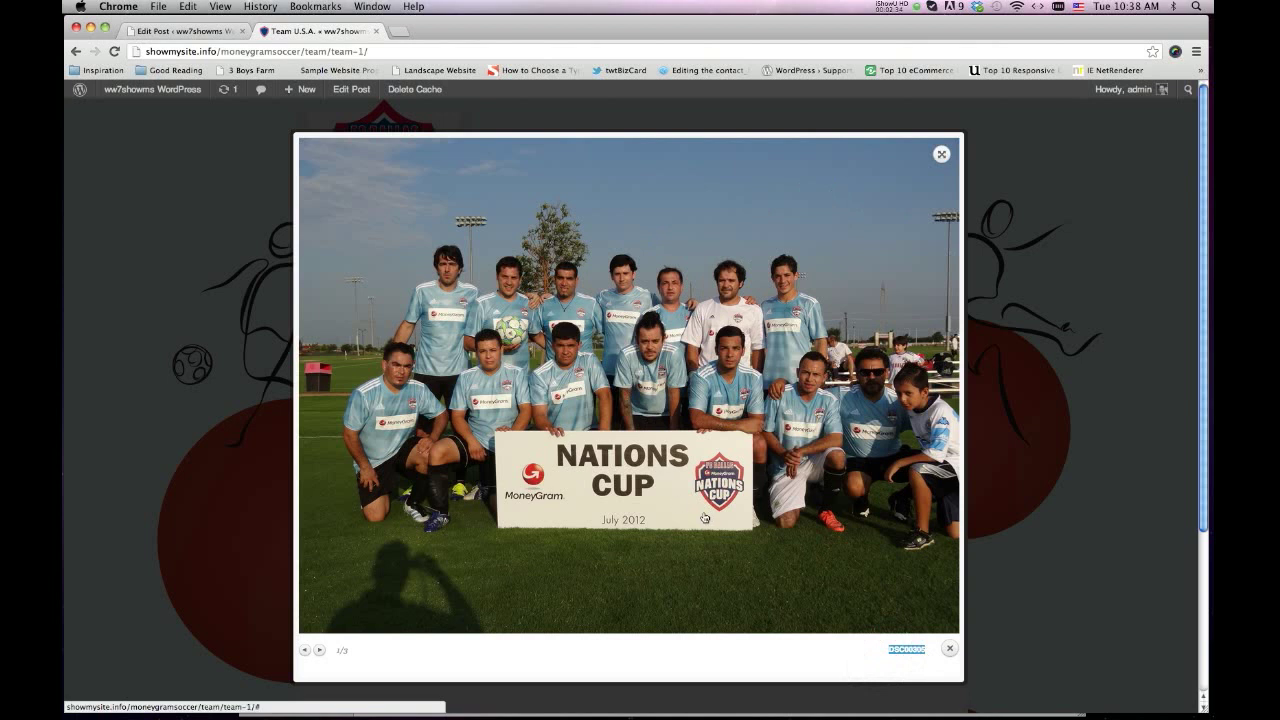
{"action": "left_click", "coordinate": [848, 658]}
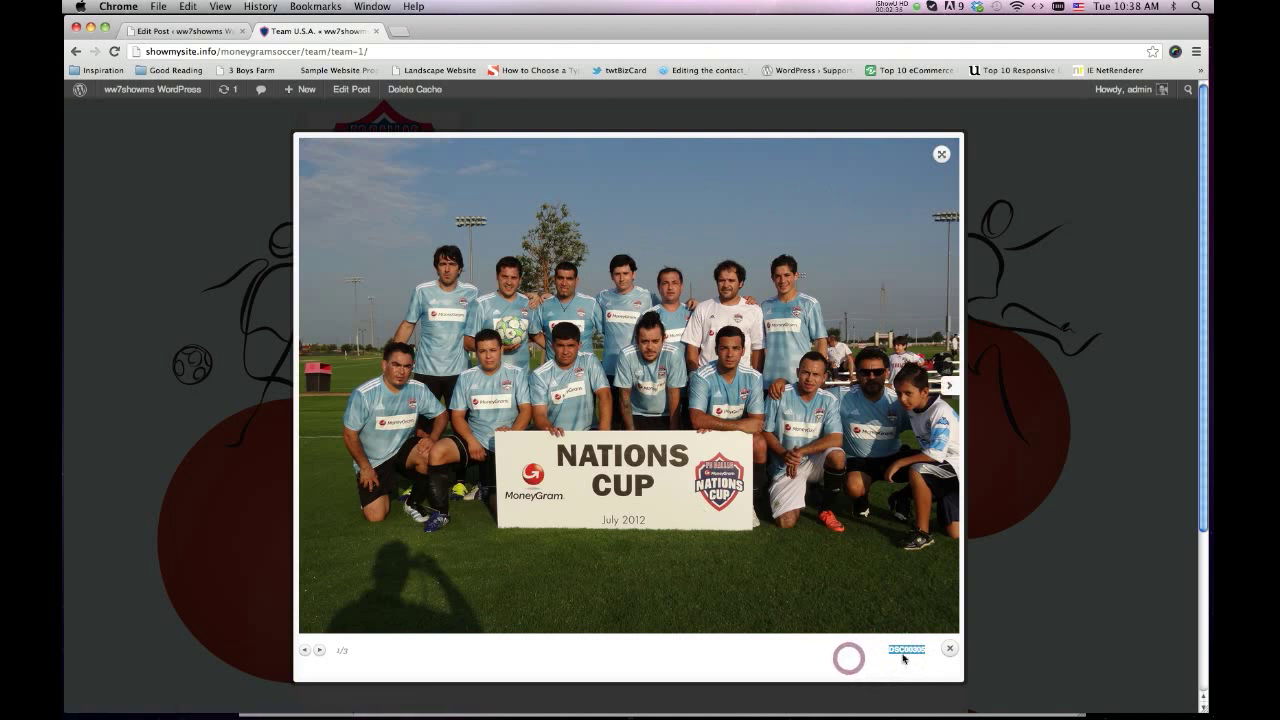
{"action": "left_click", "coordinate": [904, 658]}
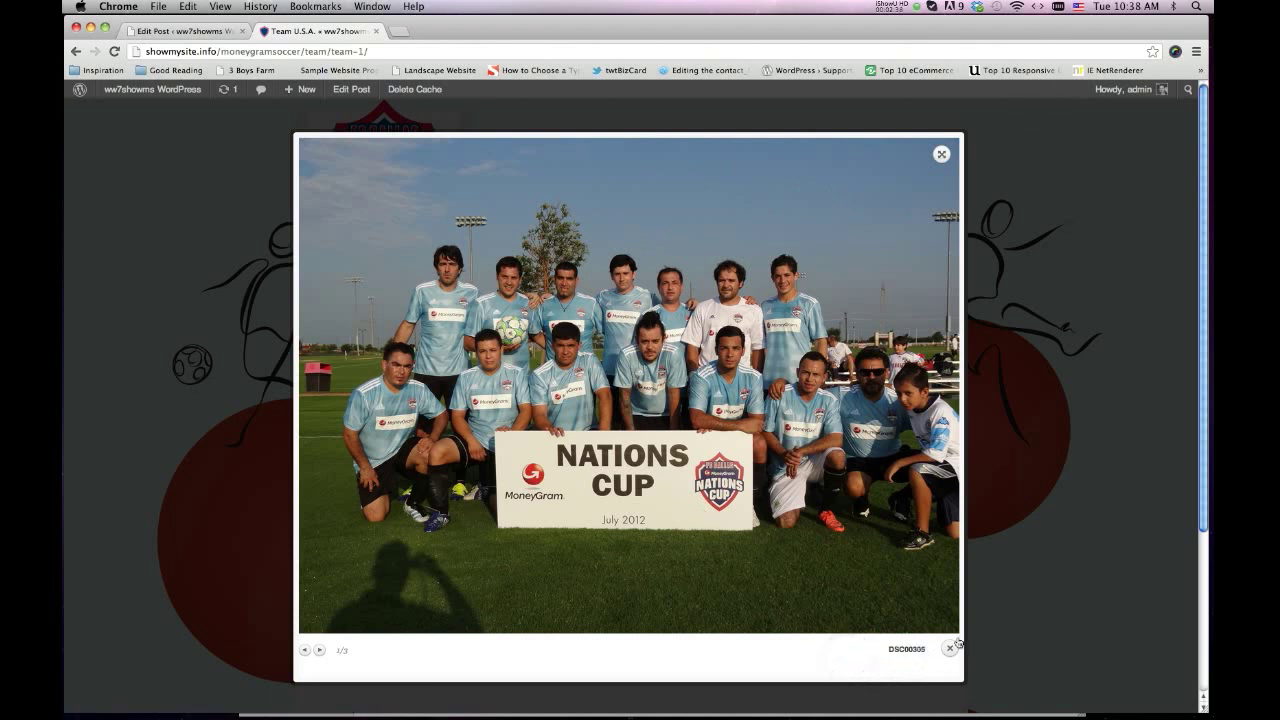
{"action": "left_click", "coordinate": [950, 648]}
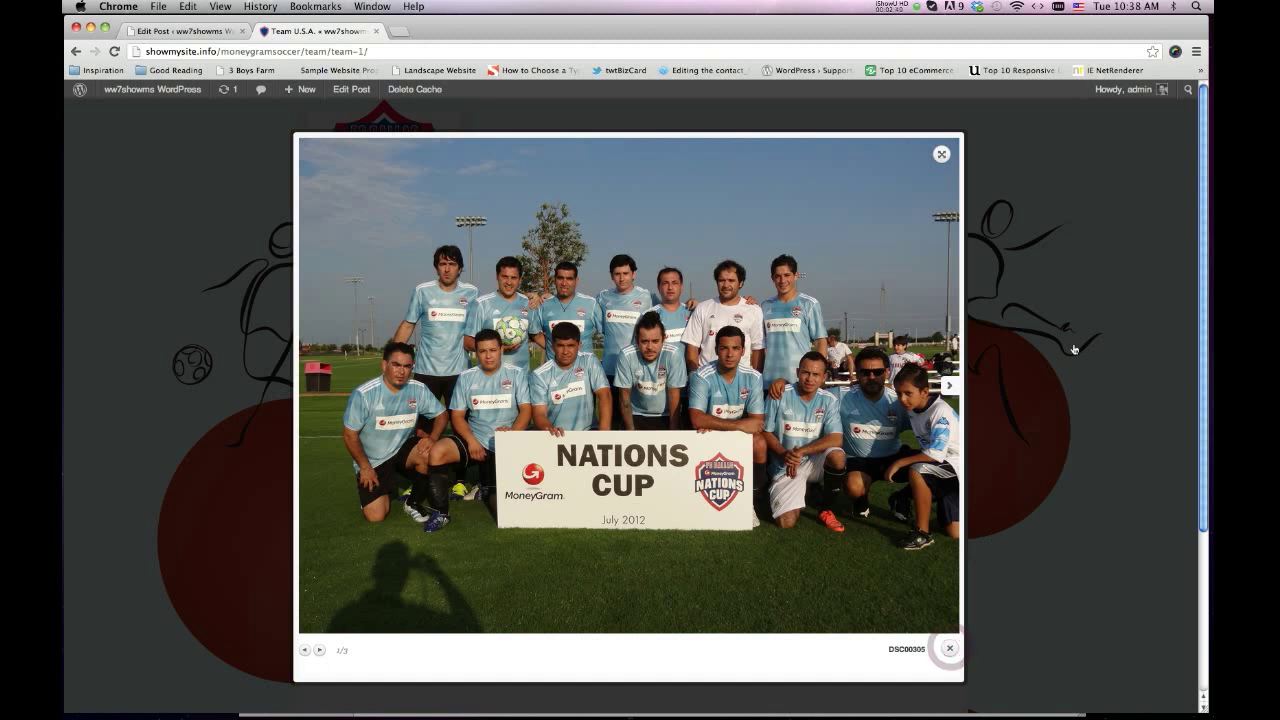
{"action": "left_click", "coordinate": [950, 648]}
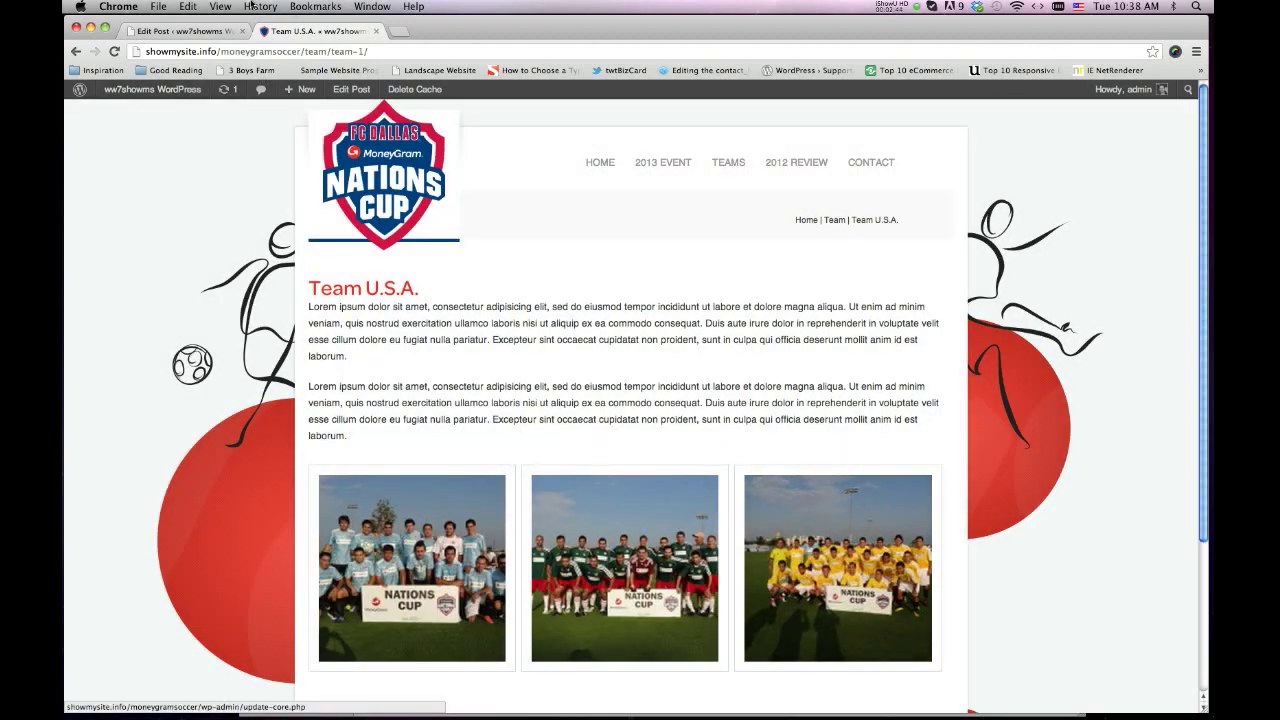
- Return to the admin and open Team Turkey for editing from the All Teams list
{"action": "left_click", "coordinate": [202, 33]}
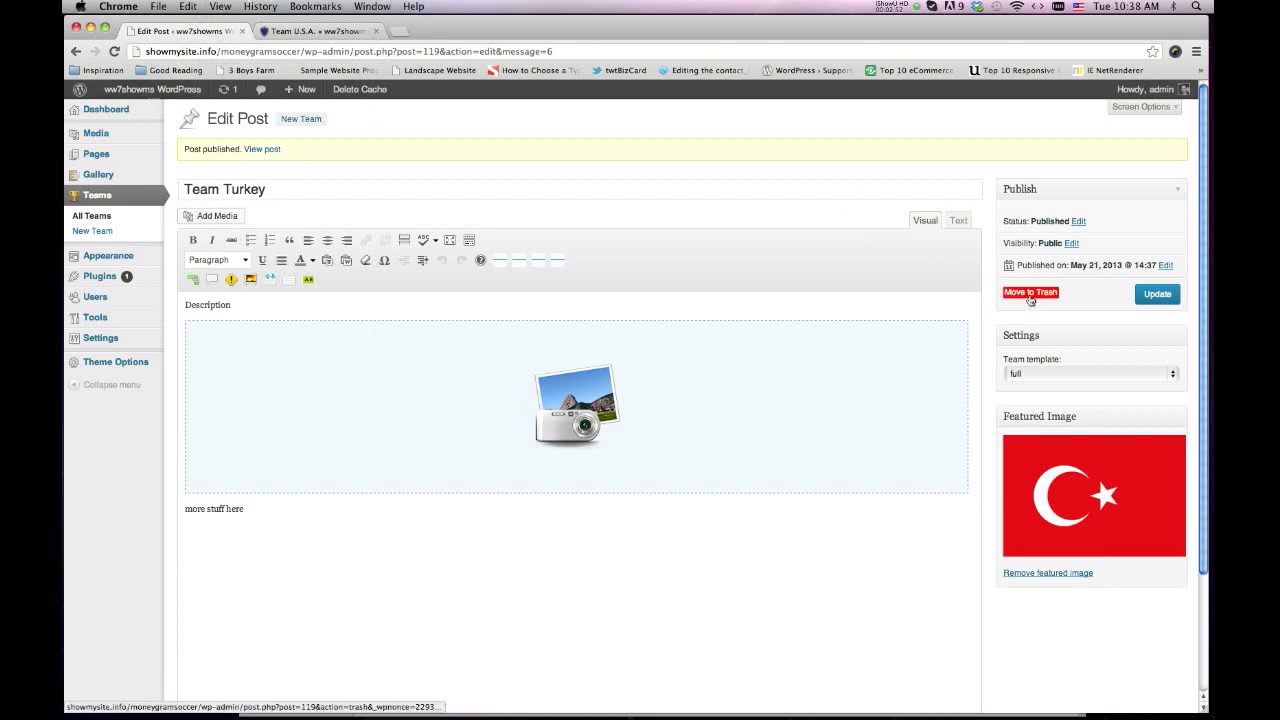
{"action": "left_click", "coordinate": [98, 217]}
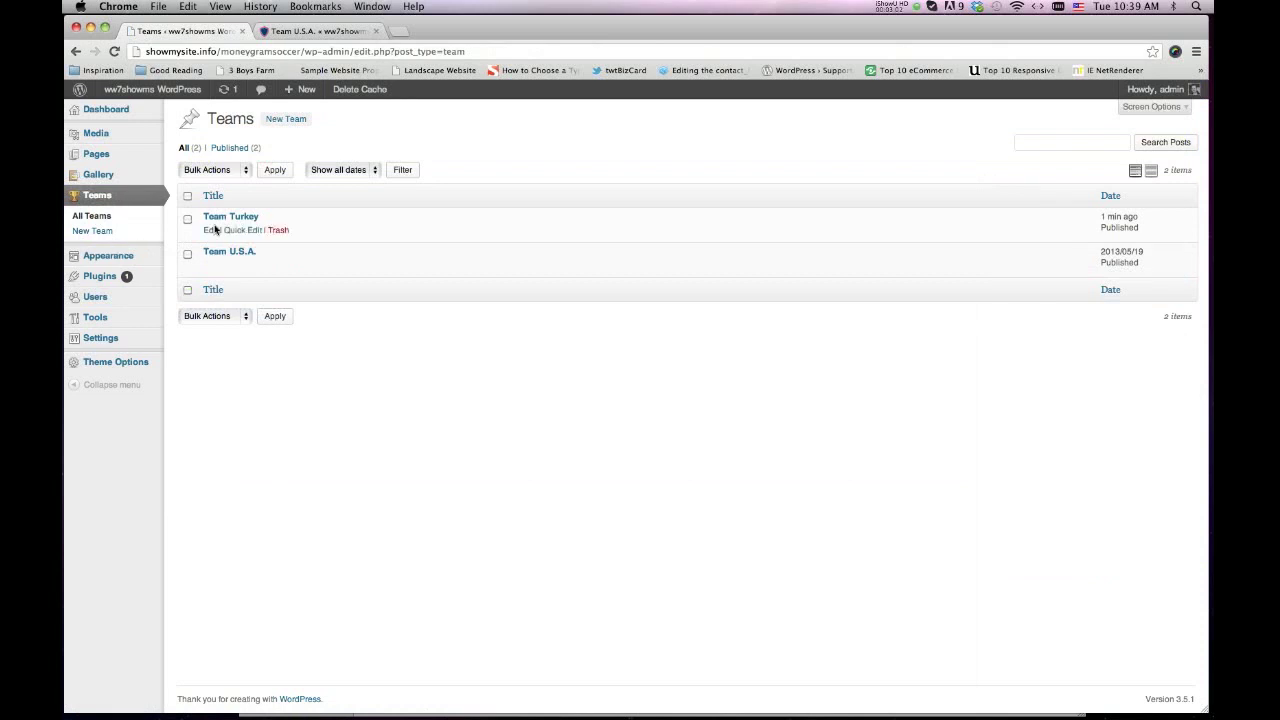
{"action": "mouse_move", "coordinate": [230, 222]}
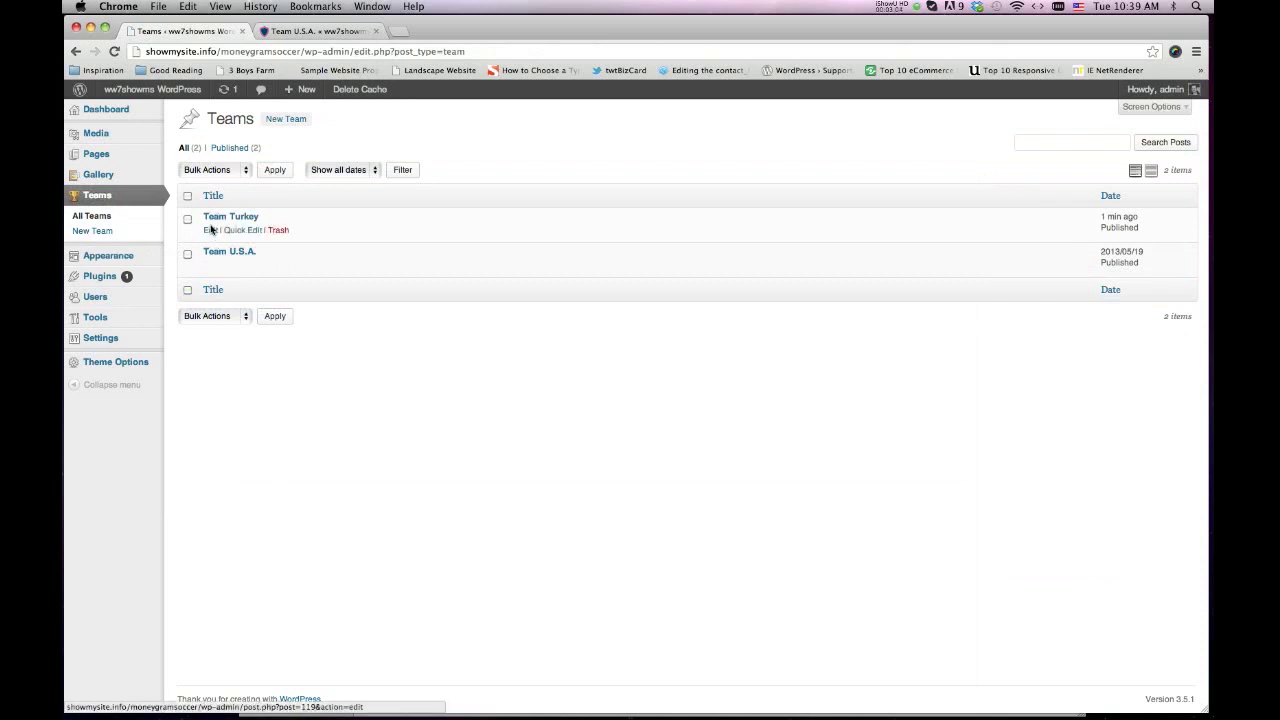
{"action": "left_click", "coordinate": [210, 231]}
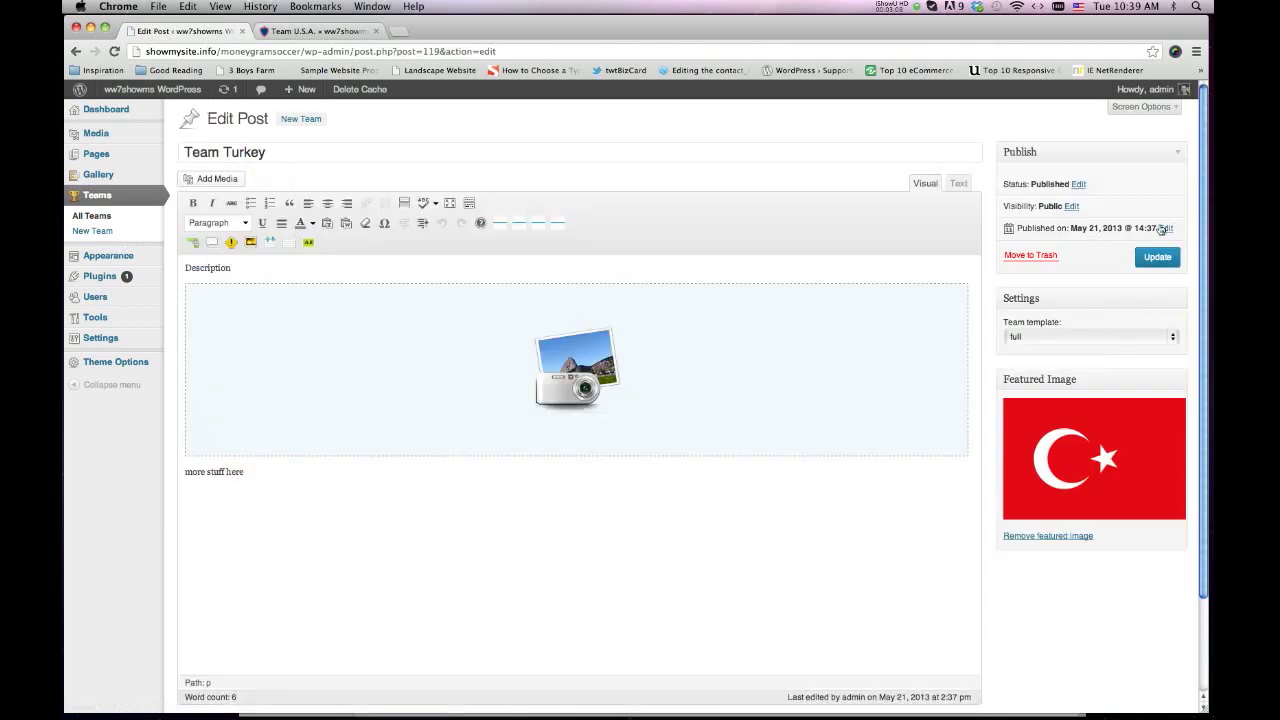
- Change Team Turkey's publish date to Feb 21, 2013, update the post, and return to the site
{"action": "left_click", "coordinate": [1168, 229]}
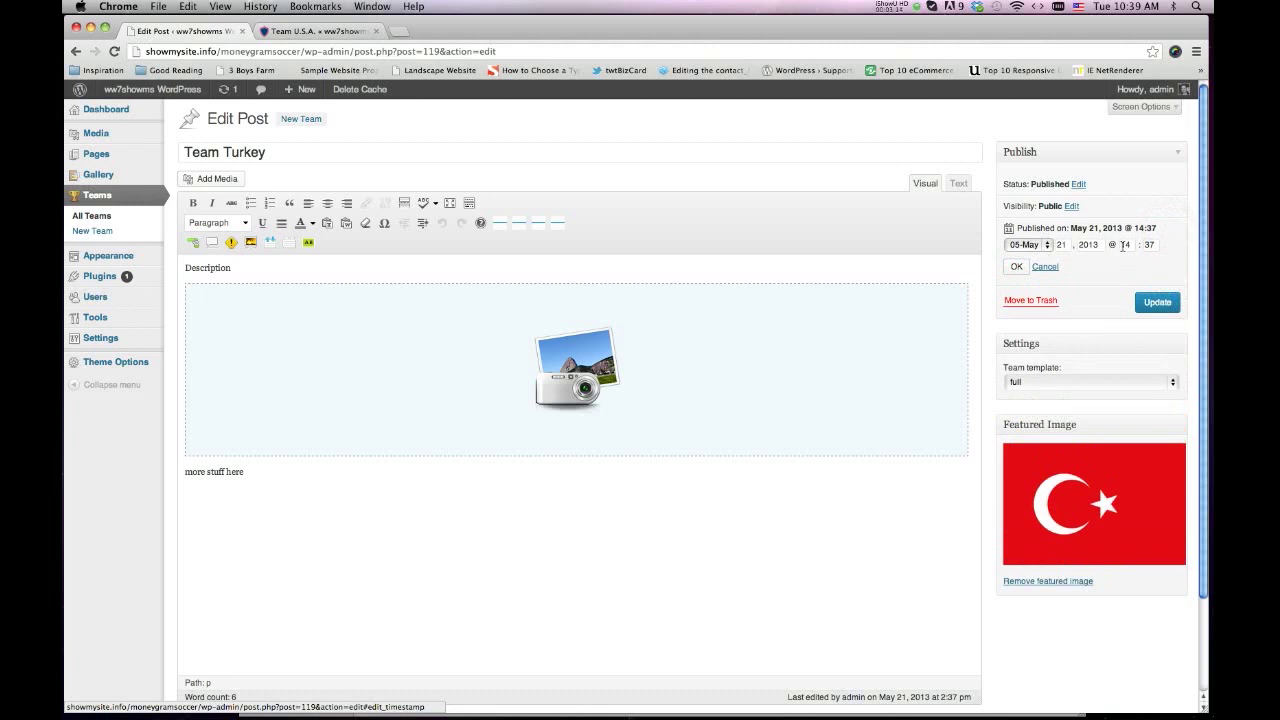
{"action": "left_click", "coordinate": [1047, 246]}
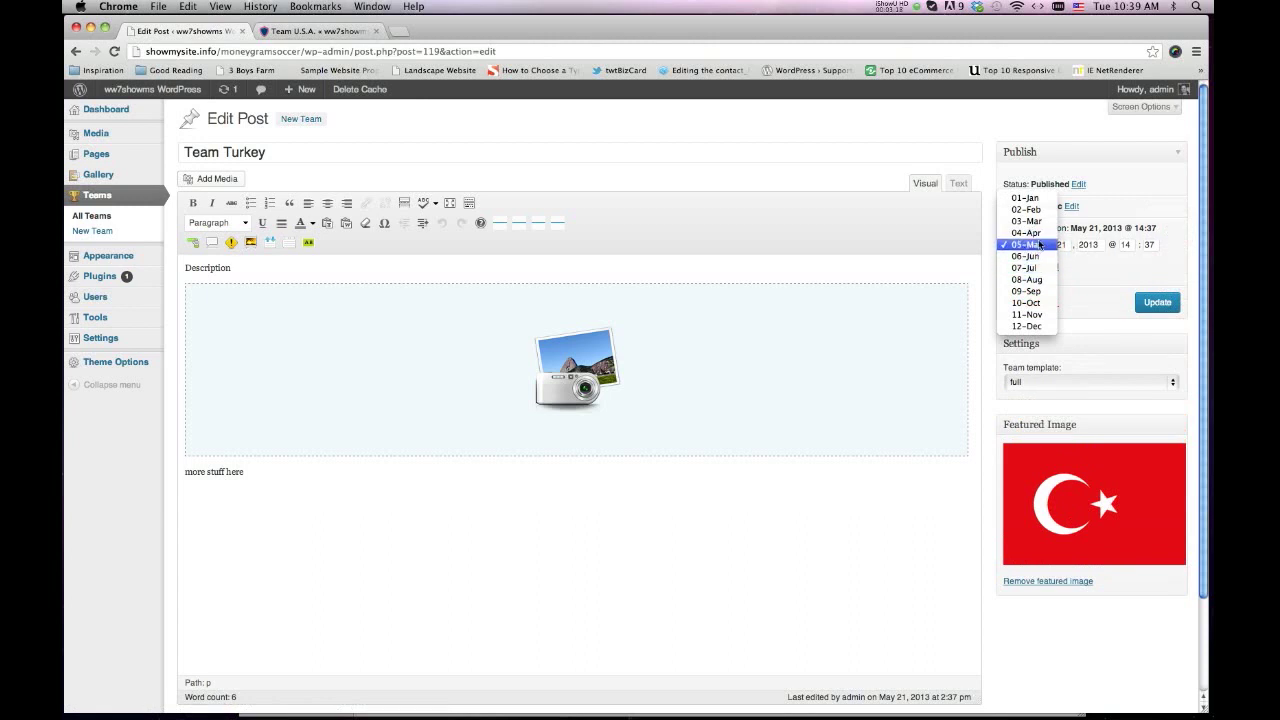
{"action": "left_click", "coordinate": [1037, 212]}
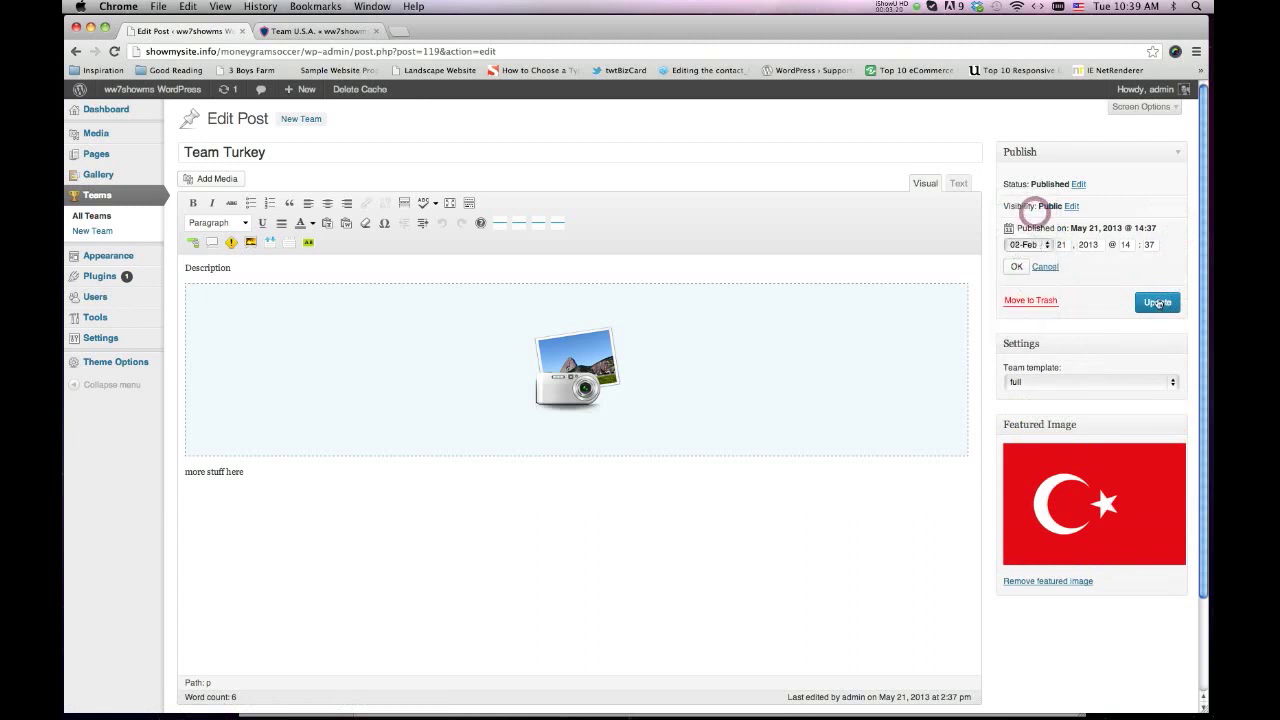
{"action": "left_click", "coordinate": [1016, 266]}
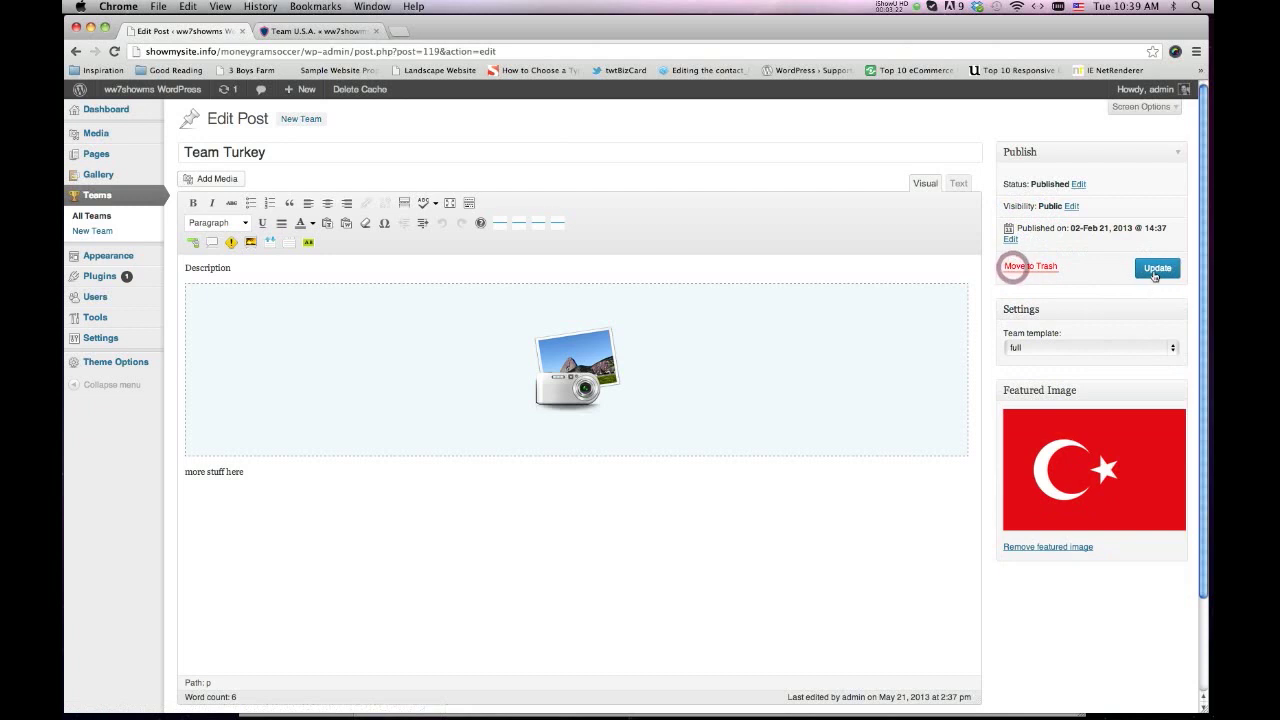
{"action": "left_click", "coordinate": [1157, 268]}
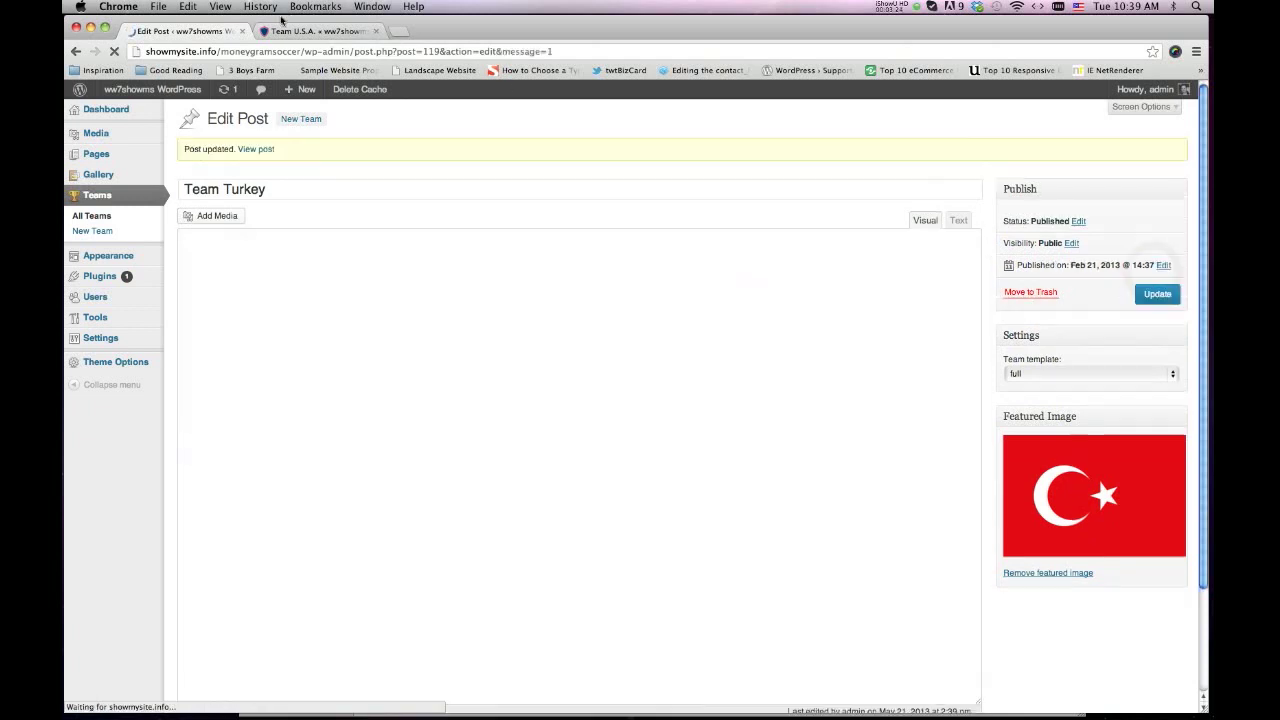
{"action": "left_click", "coordinate": [293, 38]}
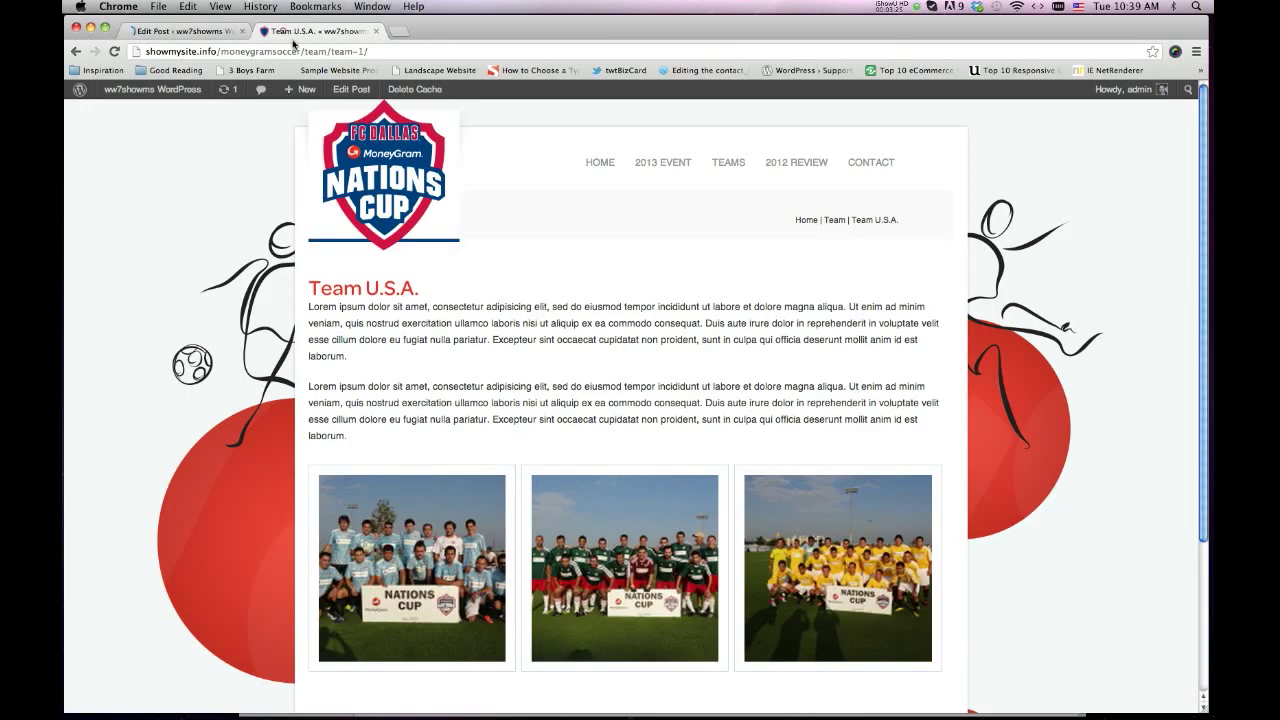
- Load the public Teams listing from the TEAMS item in the top menu
{"action": "left_click", "coordinate": [729, 164]}
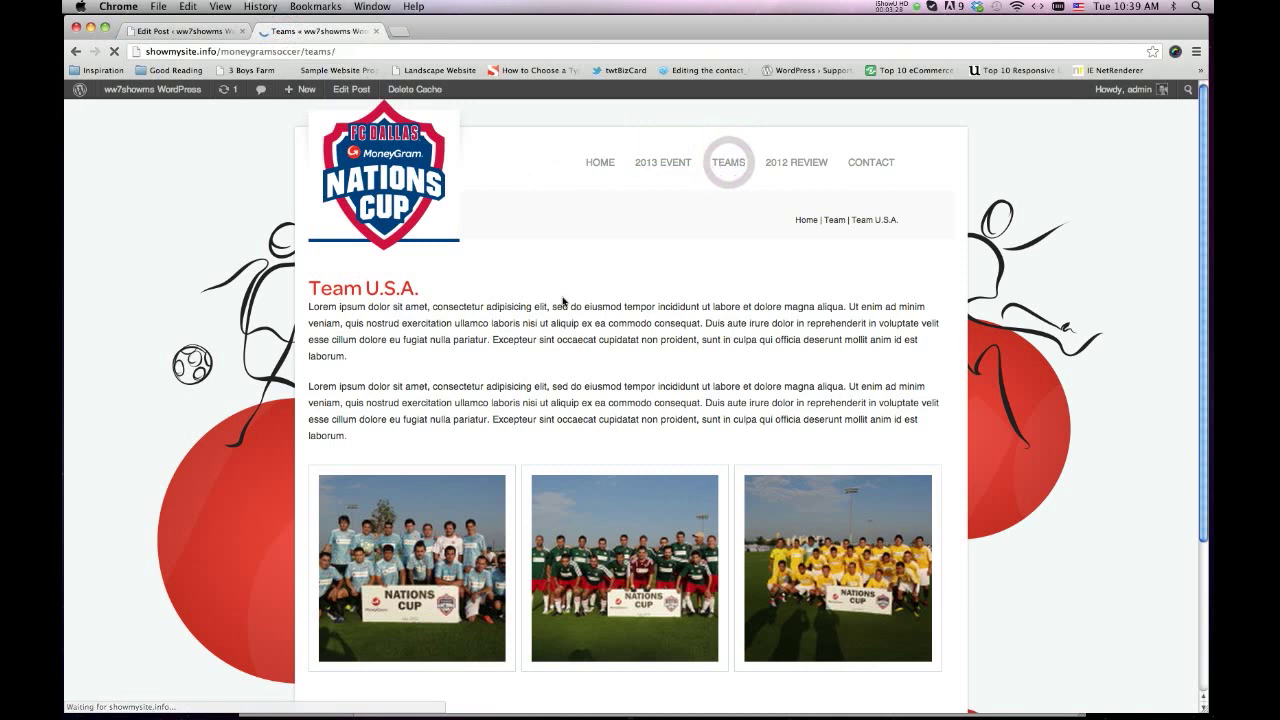